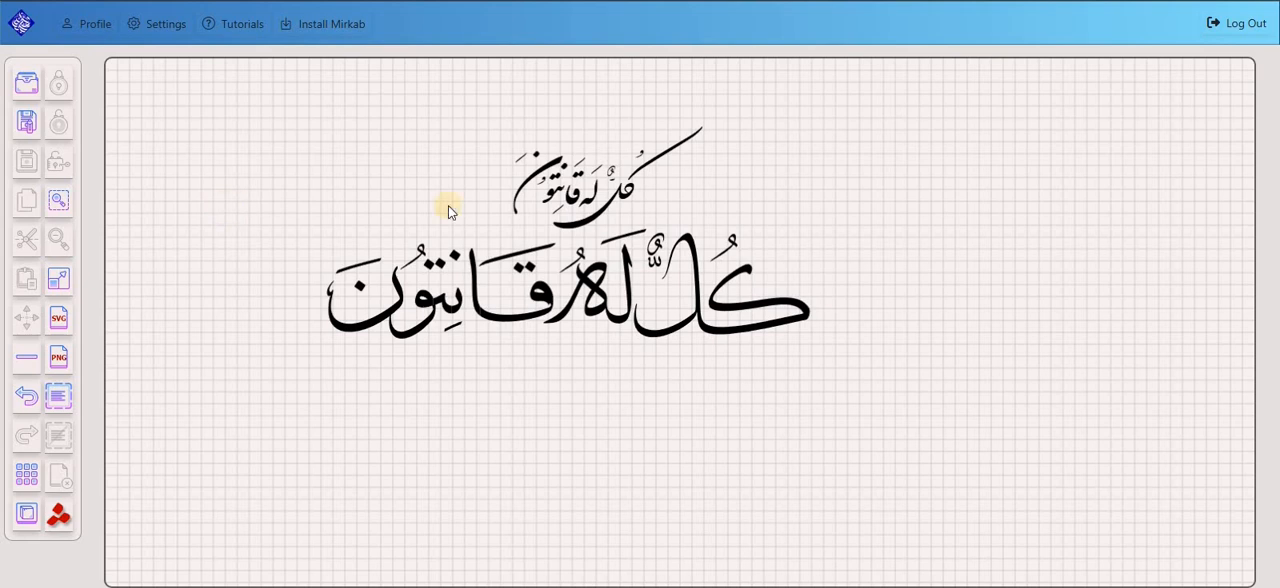
Examine the two existing calligraphy compositions of كل له قانتون and the empty canvas below them.
{"action": "scroll", "coordinate": [605, 190], "scroll_direction": "up", "scroll_amount": 2}
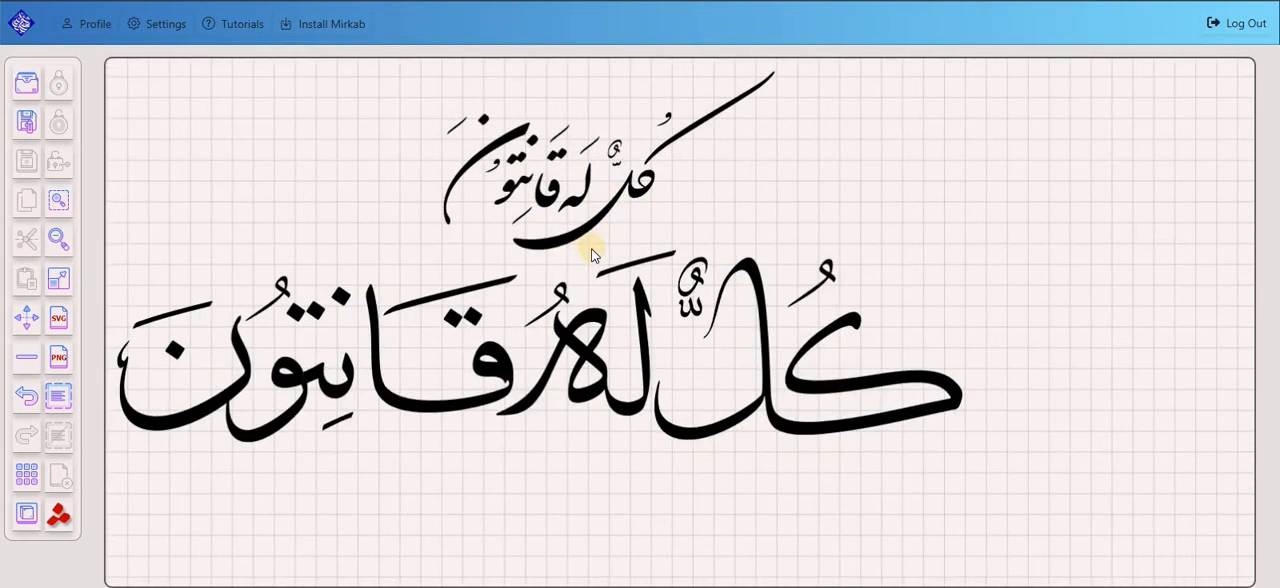
{"action": "scroll", "coordinate": [591, 248], "scroll_direction": "up", "scroll_amount": 1}
{"action": "scroll", "coordinate": [752, 257], "scroll_direction": "up", "scroll_amount": 2}
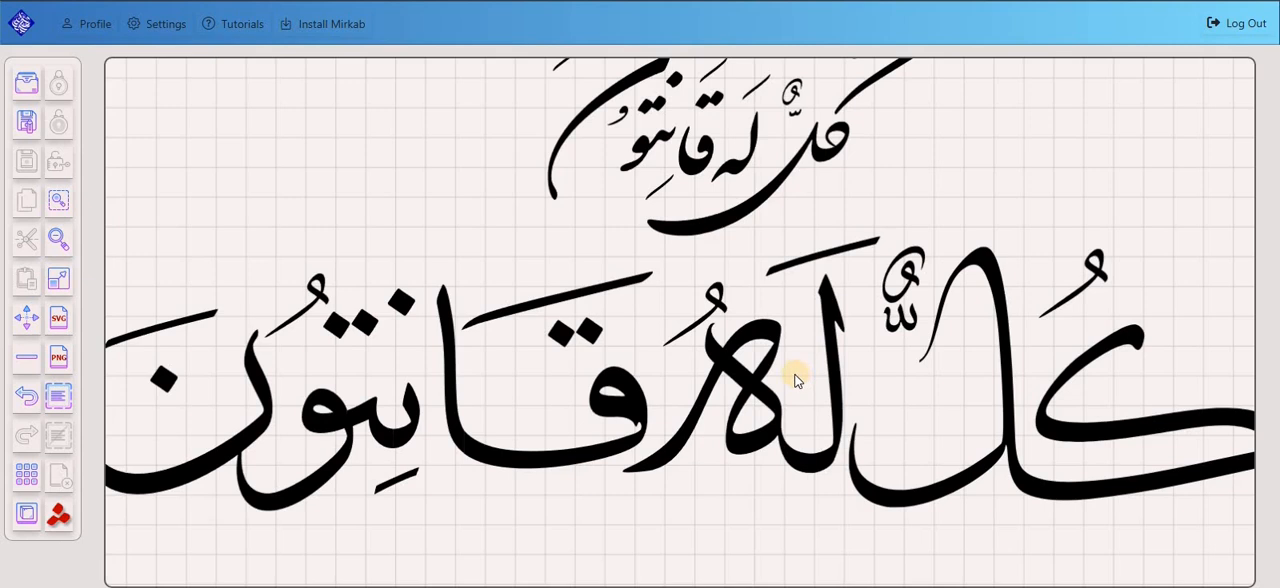
{"action": "scroll", "coordinate": [851, 486], "scroll_direction": "down", "scroll_amount": 2}
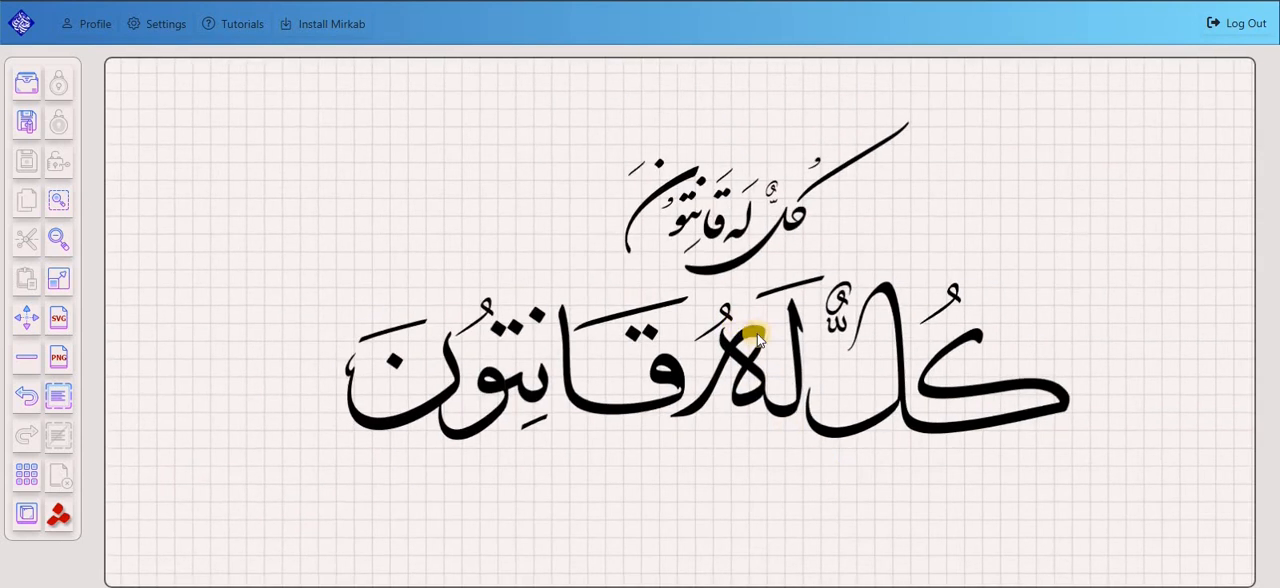
{"action": "scroll", "coordinate": [362, 213], "scroll_direction": "down", "scroll_amount": 1}
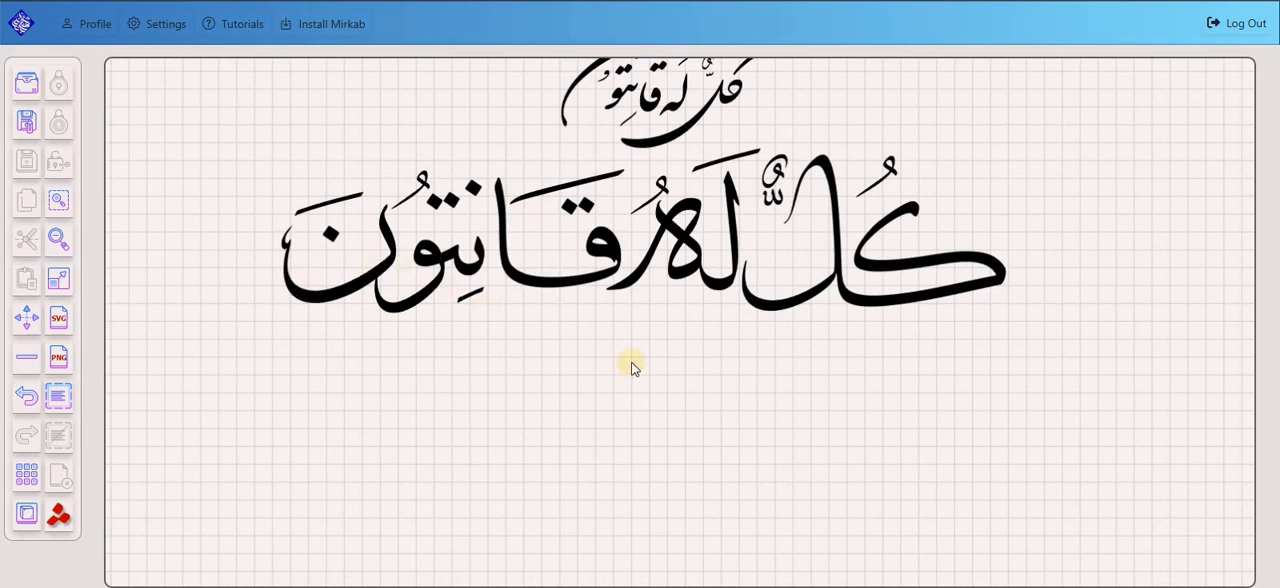
{"action": "scroll", "coordinate": [635, 345], "scroll_direction": "down", "scroll_amount": 1}
{"action": "scroll", "coordinate": [680, 365], "scroll_direction": "down", "scroll_amount": 1}
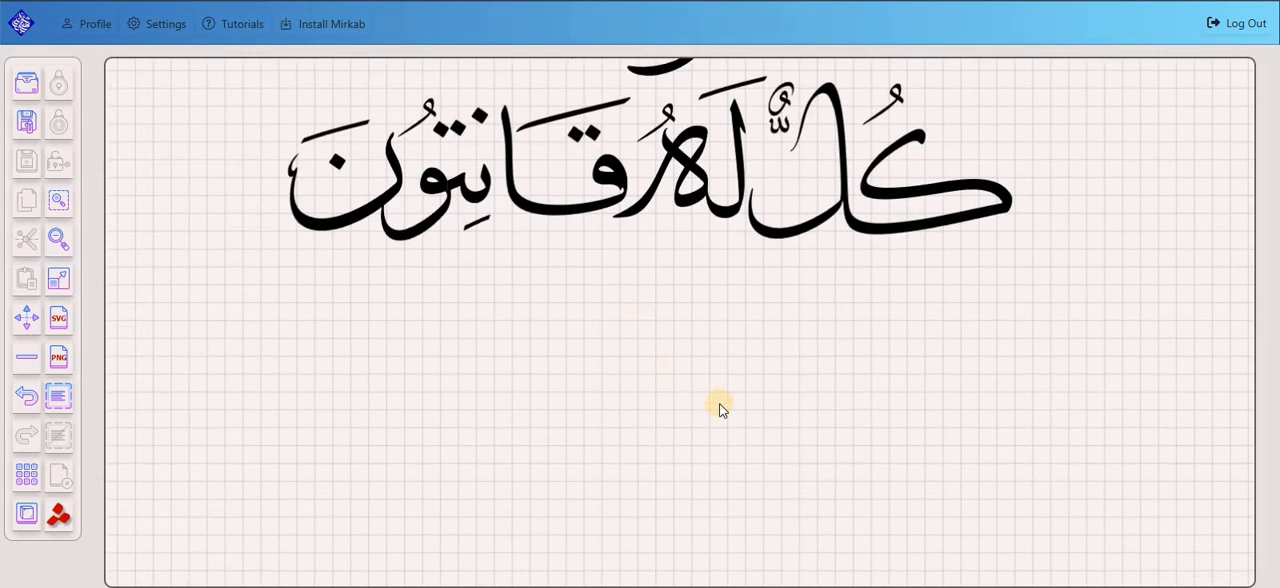
Insert the word قانتون in Thuluth script at size +90 in the empty area below the large composition.
{"action": "scroll", "coordinate": [719, 403], "scroll_direction": "up", "scroll_amount": 1}
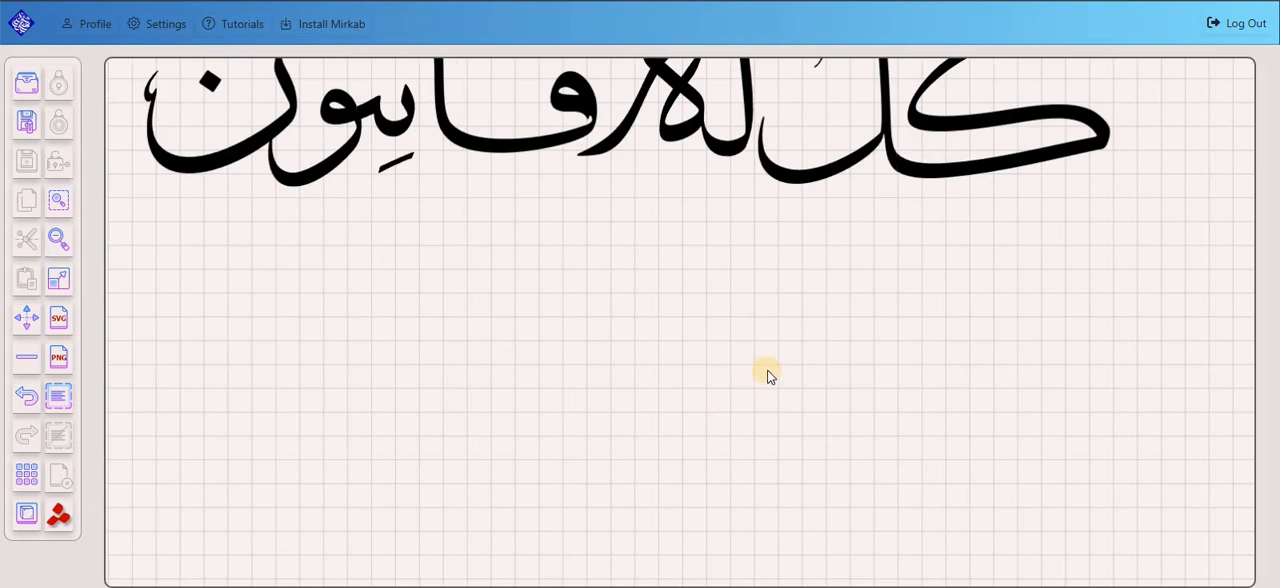
{"action": "scroll", "coordinate": [692, 369], "scroll_direction": "up", "scroll_amount": 1}
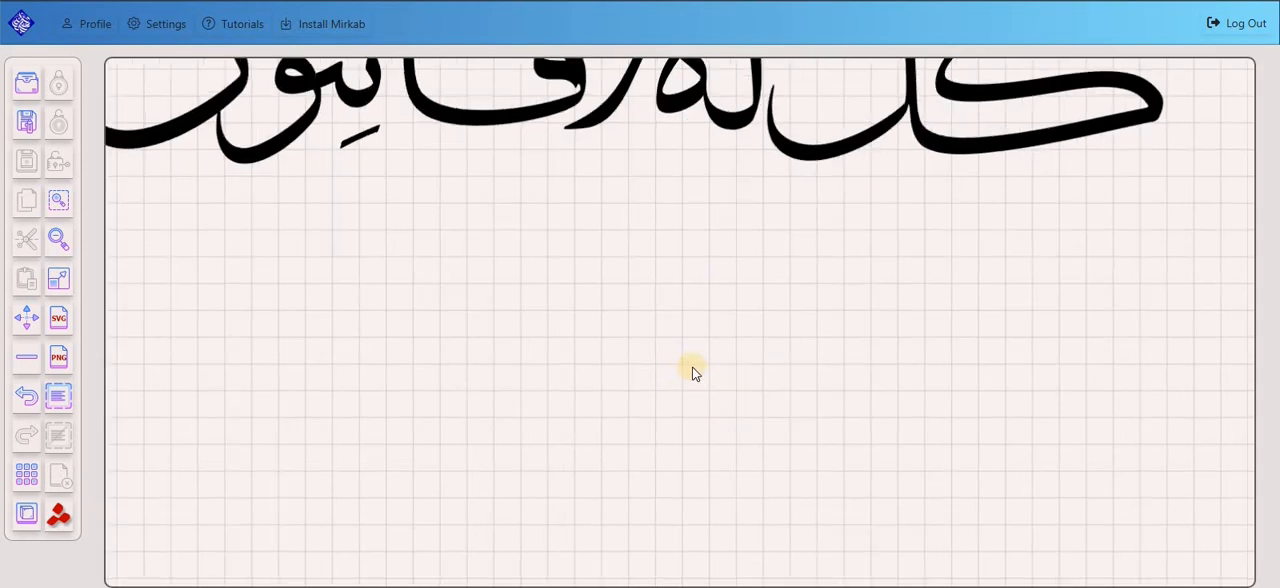
{"action": "double_click", "coordinate": [692, 367]}
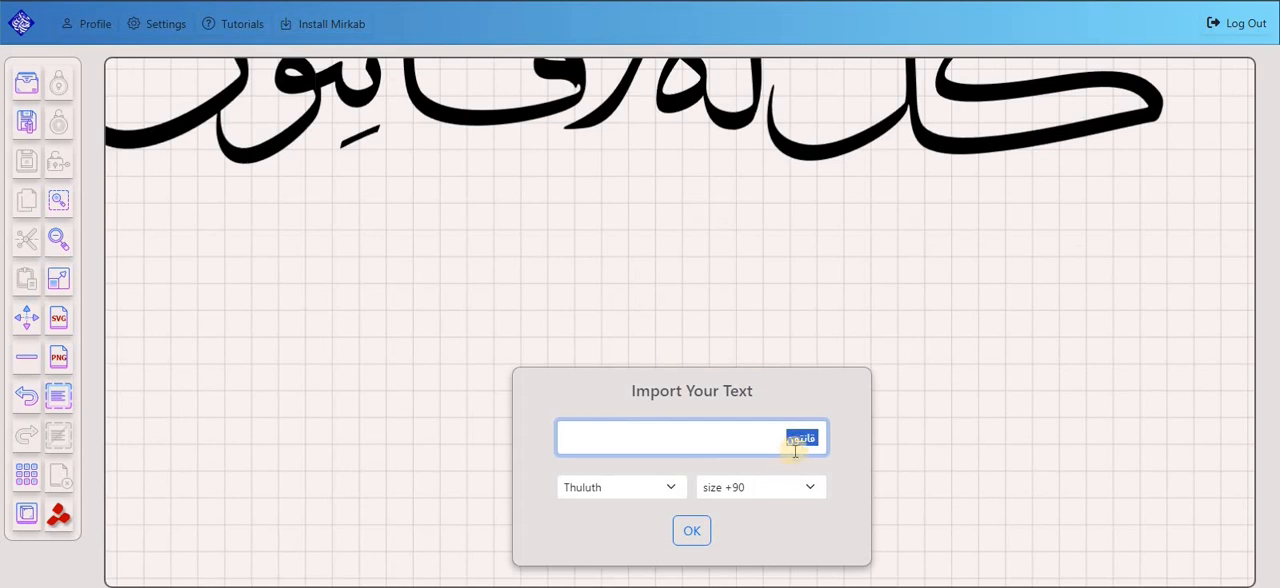
{"action": "left_click", "coordinate": [686, 532]}
{"action": "left_click_drag", "start_coordinate": [556, 430], "coordinate": [697, 427]}
{"action": "left_click", "coordinate": [773, 369]}
{"action": "left_click", "coordinate": [711, 423]}
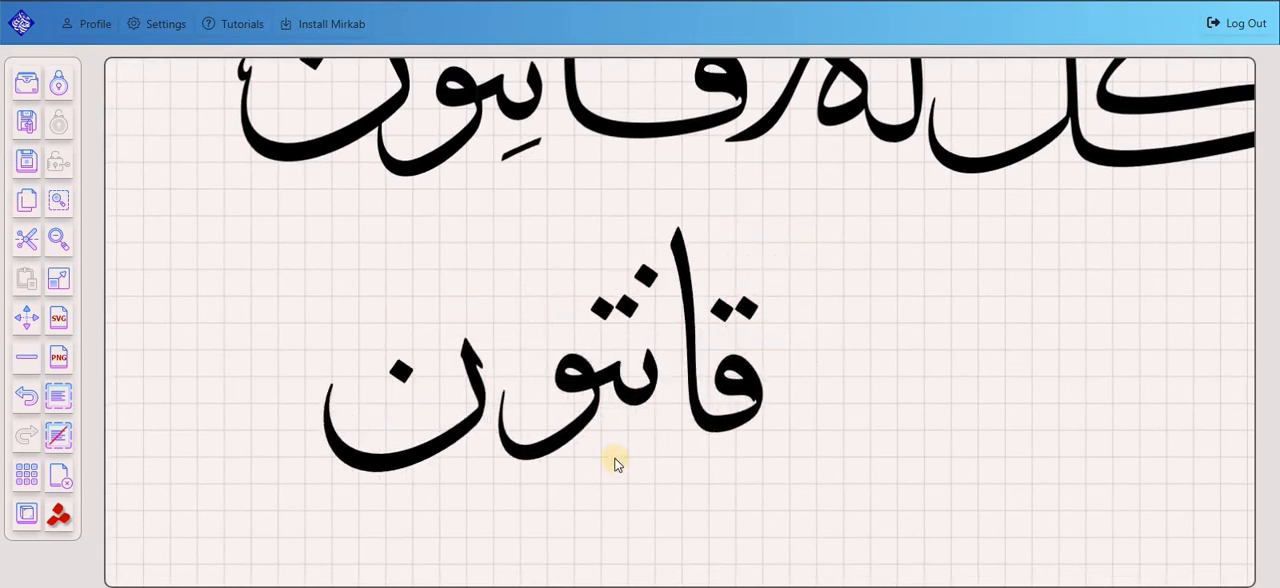
Reposition all the letters of the new word قانتون together slightly within the empty area, then deselect them.
{"action": "scroll", "coordinate": [614, 466], "scroll_direction": "up", "scroll_amount": 2}
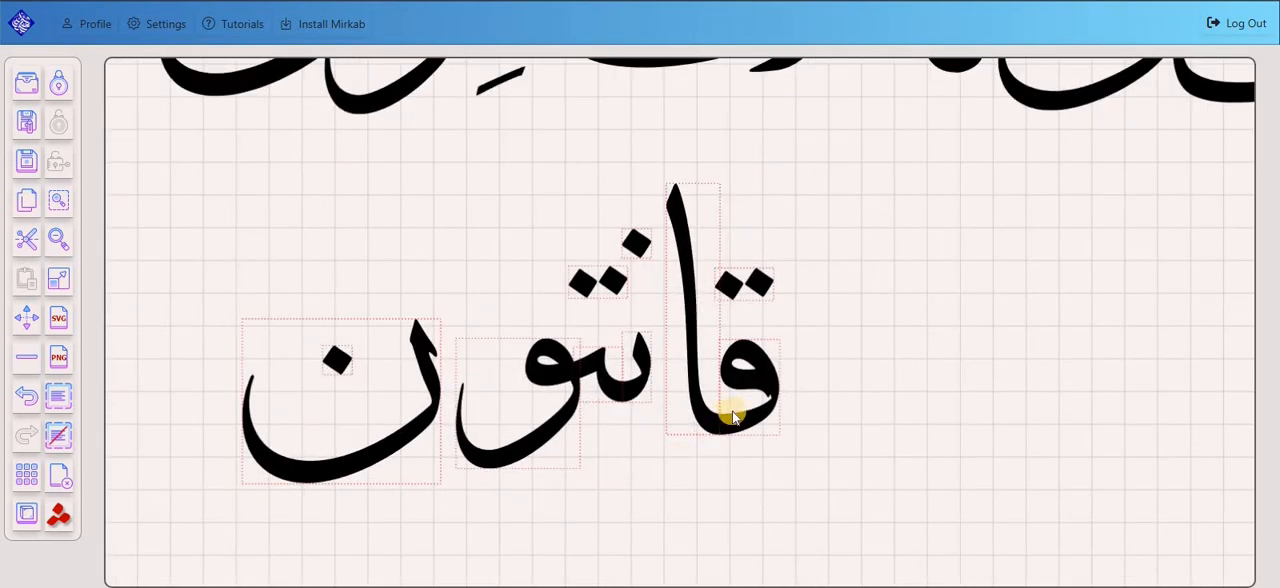
{"action": "mouse_move", "coordinate": [726, 417]}
{"action": "left_mouse_down"}
{"action": "mouse_move", "coordinate": [675, 391]}
{"action": "mouse_move", "coordinate": [720, 406]}
{"action": "left_mouse_up"}
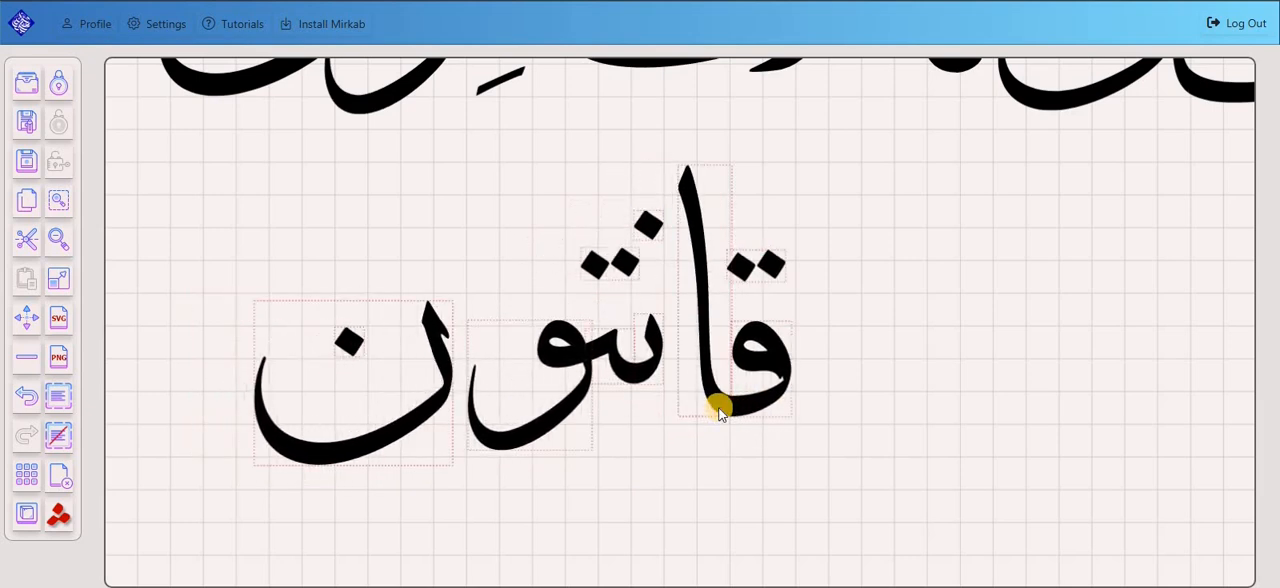
{"action": "left_click", "coordinate": [851, 405]}
{"action": "left_click_drag", "start_coordinate": [890, 178], "coordinate": [217, 483]}
{"action": "left_click_drag", "start_coordinate": [337, 454], "coordinate": [494, 484]}
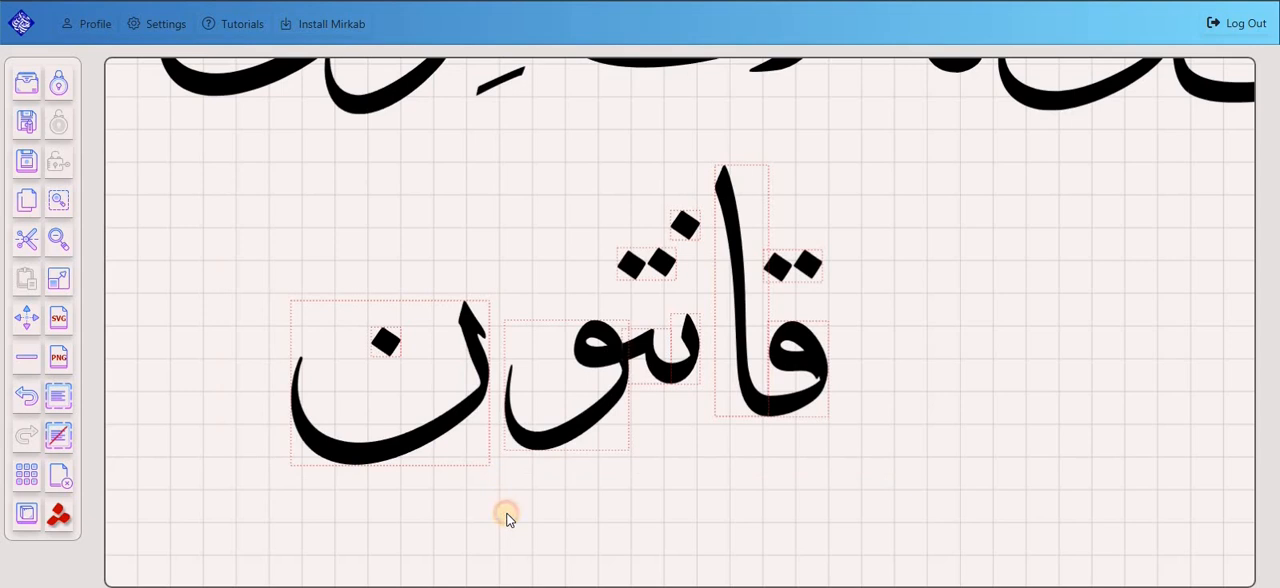
{"action": "left_click", "coordinate": [506, 516]}
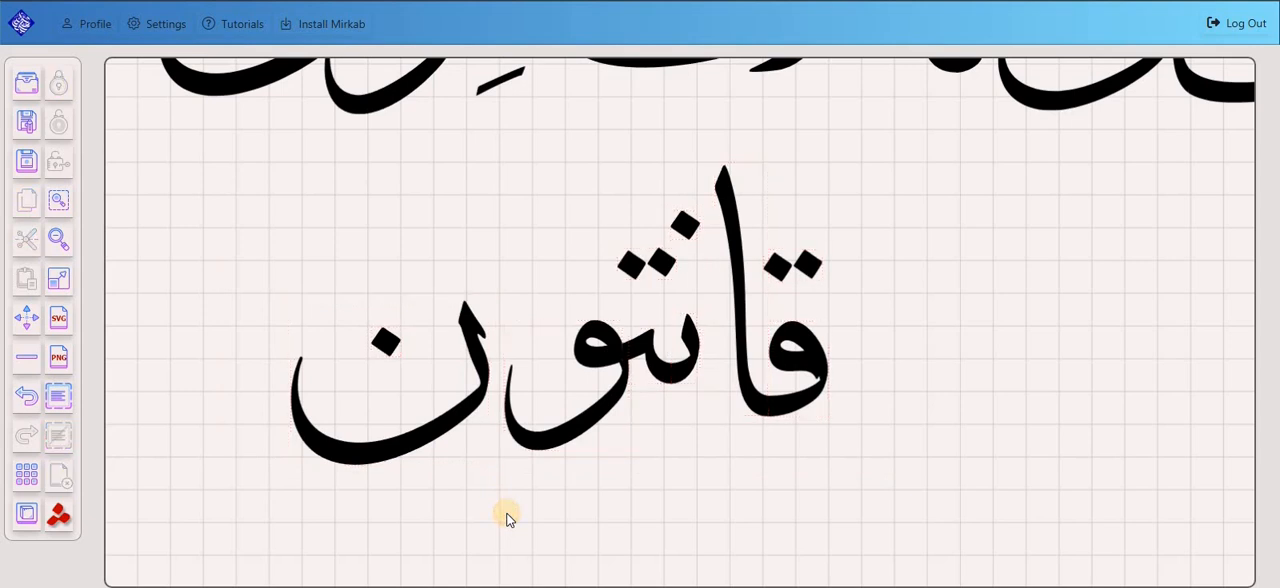
Show the changeable letters and examine the outlined letters across the word قانتون.
{"action": "left_click", "coordinate": [28, 480]}
{"action": "scroll", "coordinate": [794, 289], "scroll_direction": "up", "scroll_amount": 5}
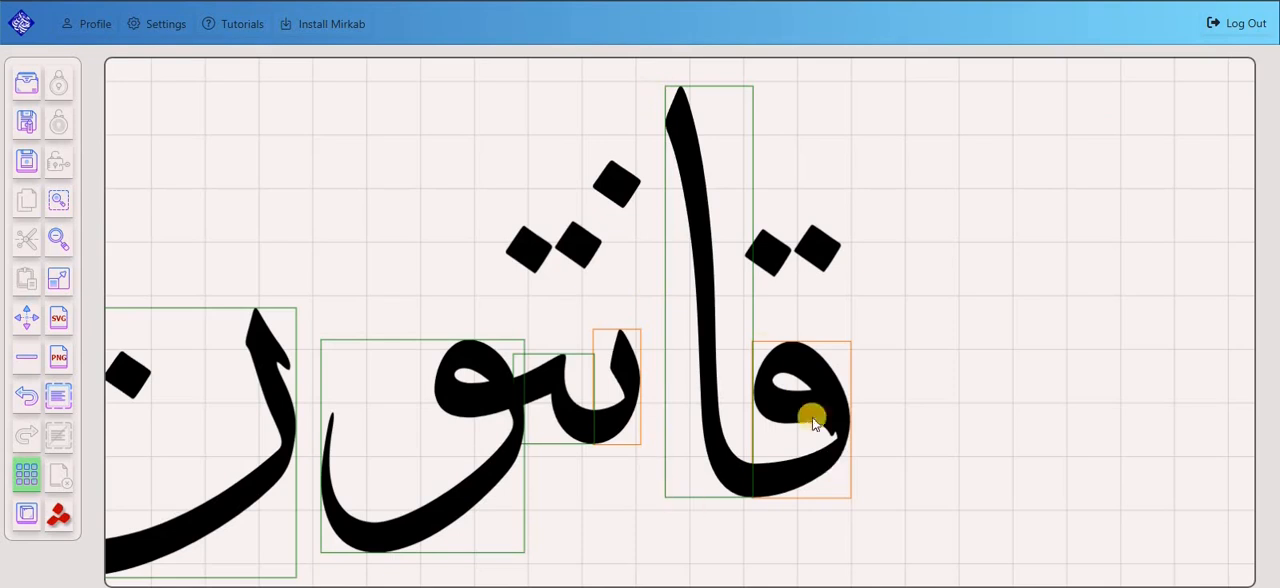
{"action": "scroll", "coordinate": [765, 353], "scroll_direction": "up", "scroll_amount": 1}
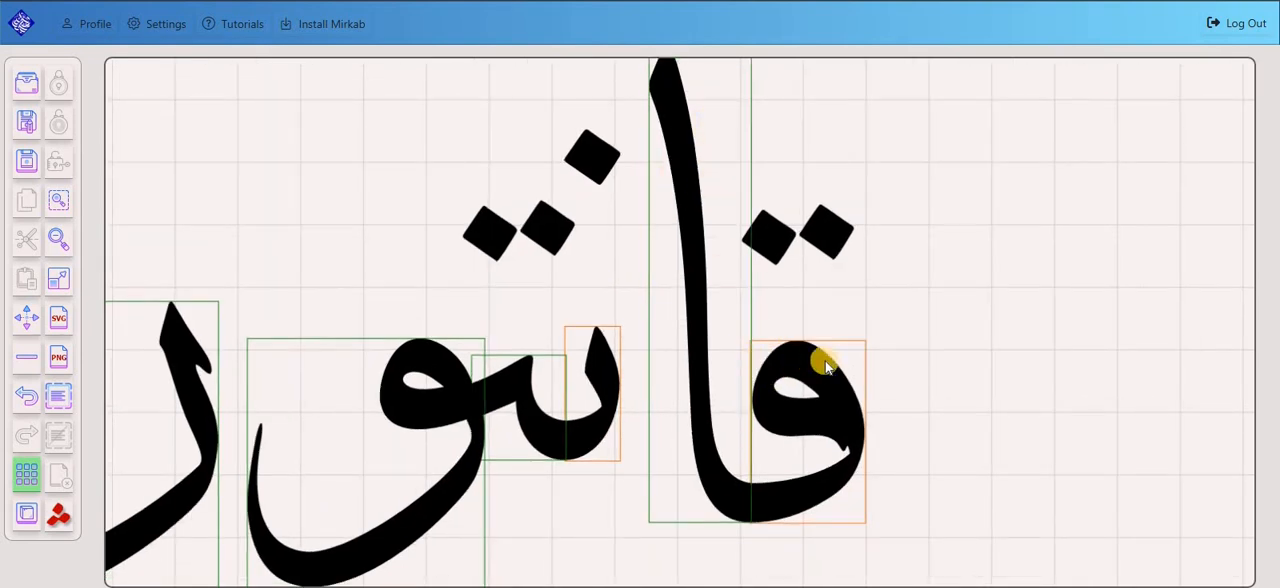
{"action": "scroll", "coordinate": [716, 221], "scroll_direction": "down", "scroll_amount": 2}
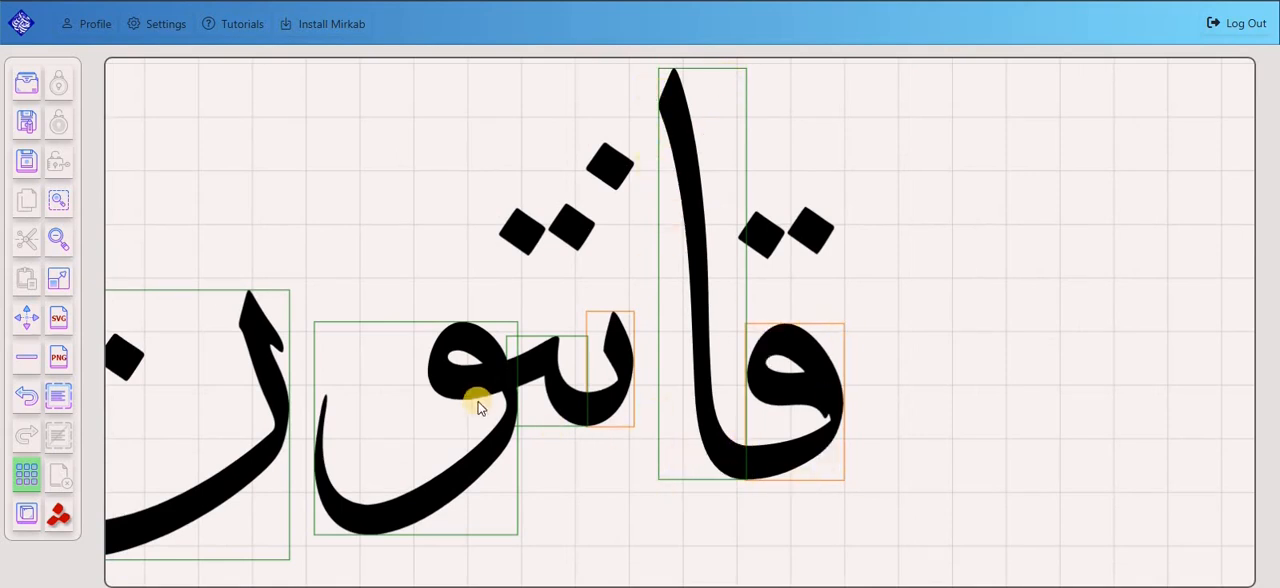
{"action": "scroll", "coordinate": [1018, 300], "scroll_direction": "up", "scroll_amount": 3}
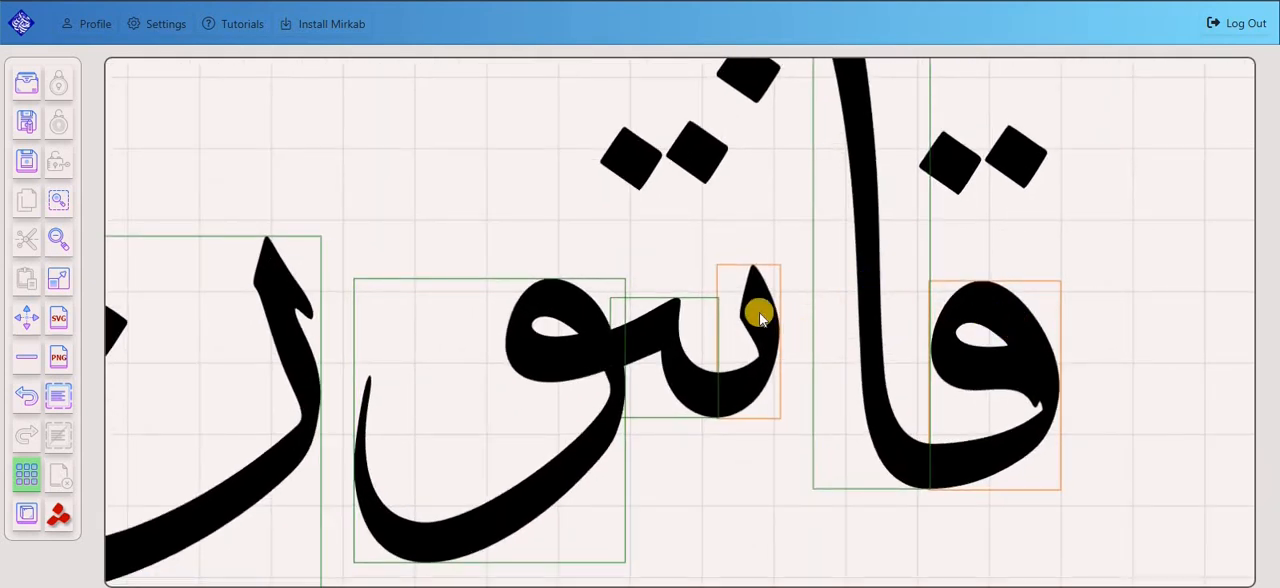
{"action": "scroll", "coordinate": [800, 340], "scroll_direction": "left", "scroll_amount": 2}
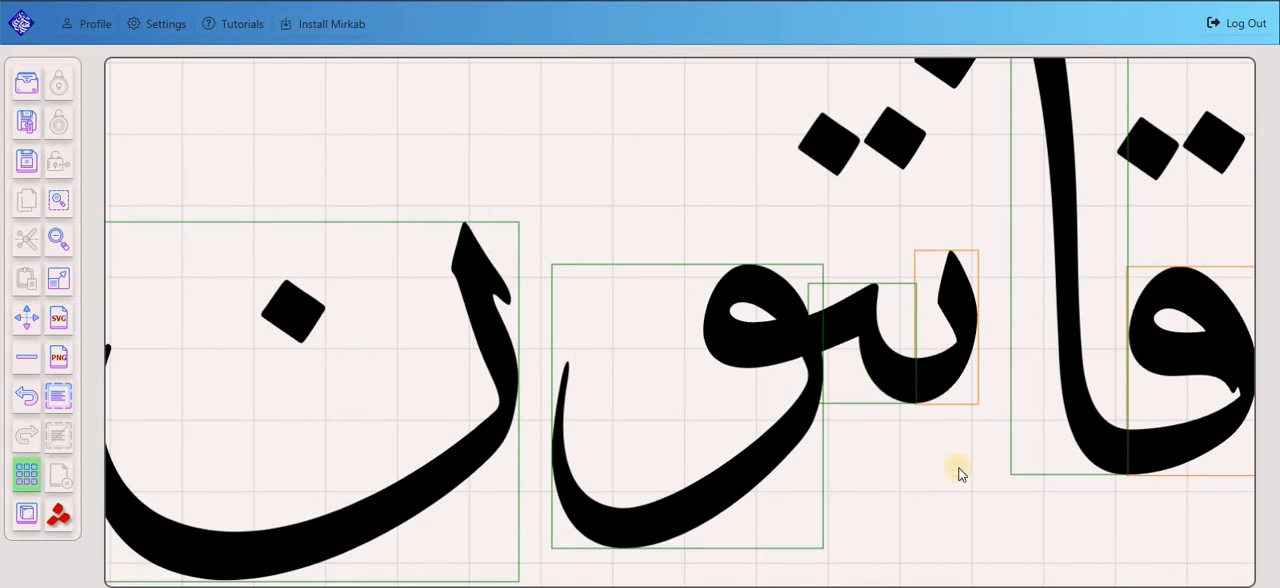
{"action": "scroll", "coordinate": [958, 470], "scroll_direction": "down", "scroll_amount": 2}
{"action": "left_click_drag", "start_coordinate": [1148, 377], "coordinate": [983, 383]}
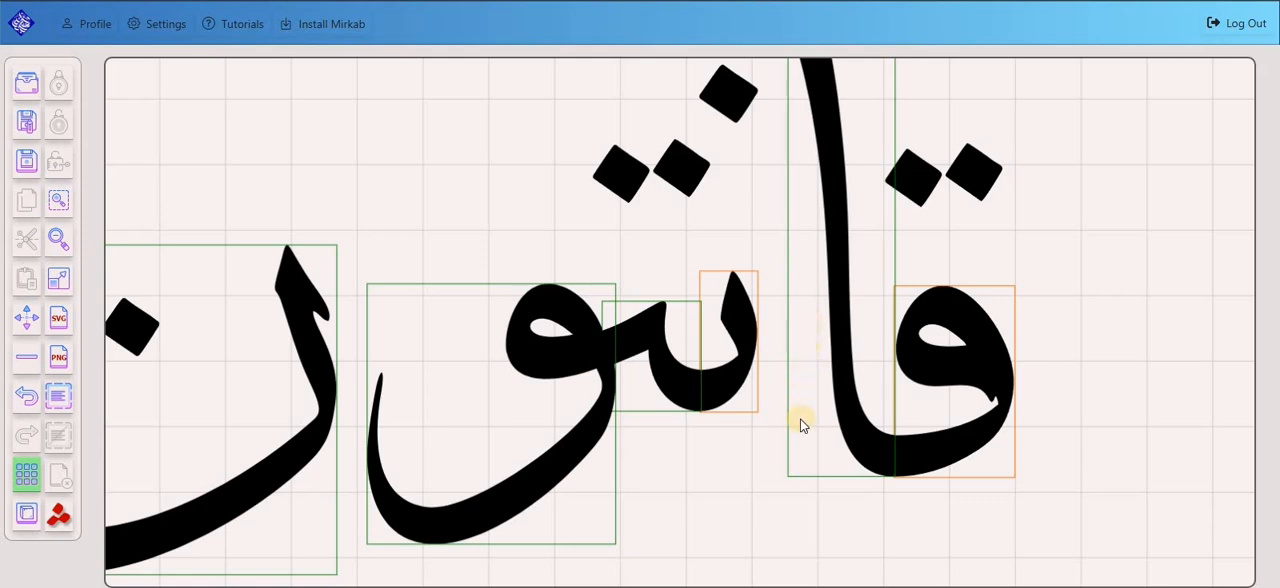
{"action": "scroll", "coordinate": [800, 419], "scroll_direction": "down", "scroll_amount": 3}
{"action": "scroll", "coordinate": [785, 404], "scroll_direction": "up", "scroll_amount": 2}
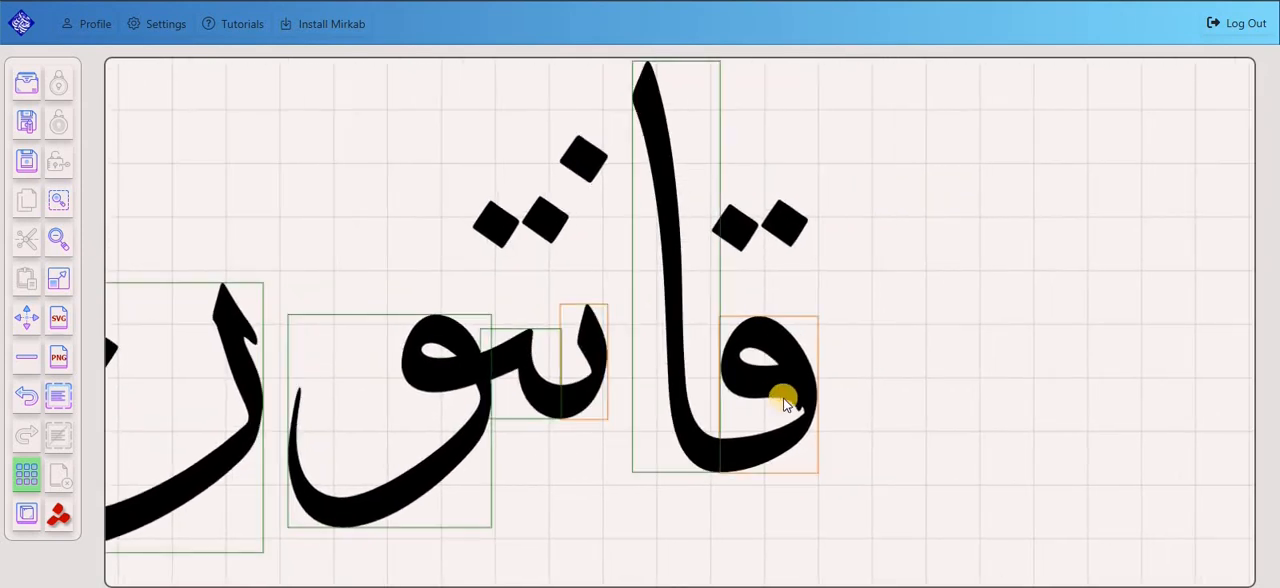
Shift the قا group slightly and cycle the qaf through its alternative shapes, back to the open-eyed form.
{"action": "left_click_drag", "start_coordinate": [803, 391], "coordinate": [825, 405]}
{"action": "left_click", "coordinate": [952, 396]}
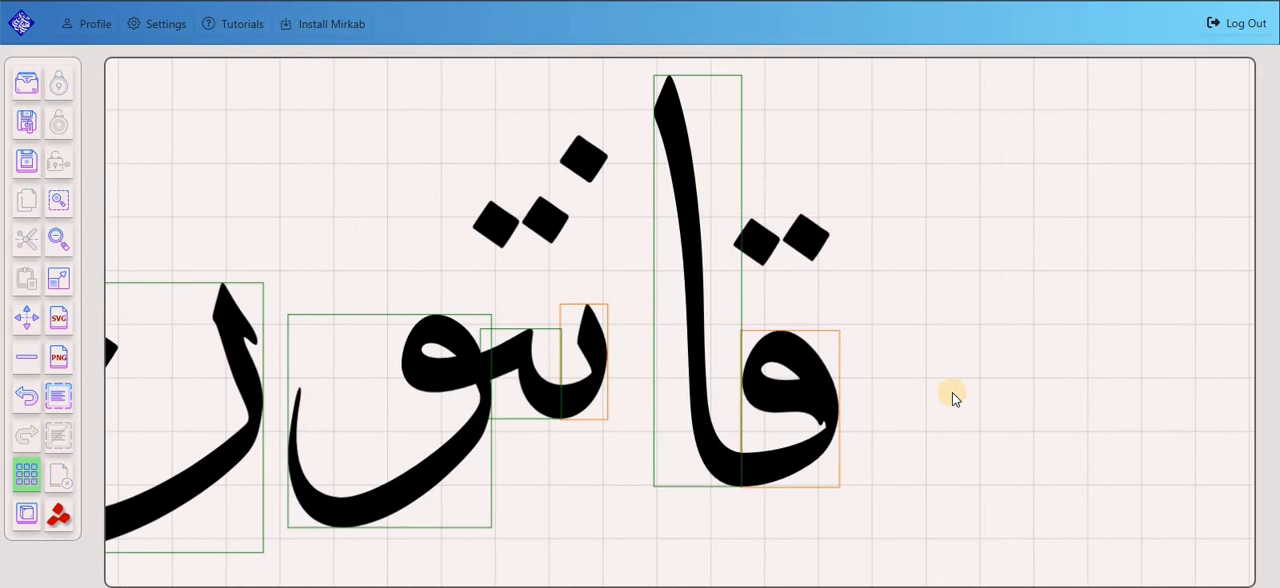
{"action": "right_click", "coordinate": [804, 382]}
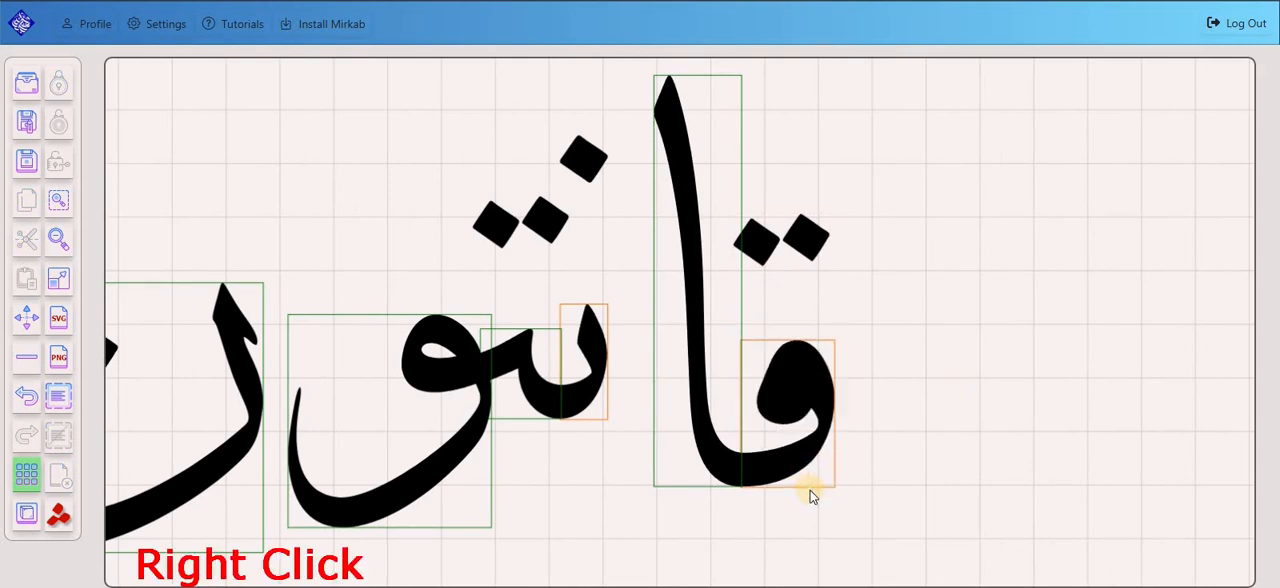
{"action": "right_click", "coordinate": [804, 392]}
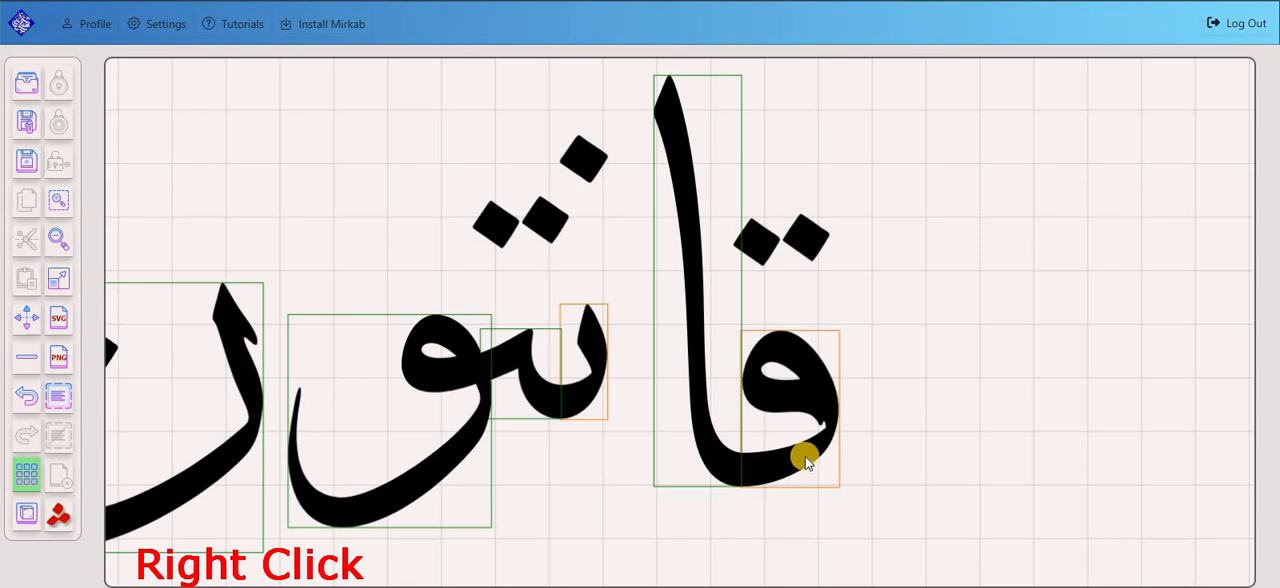
{"action": "right_click", "coordinate": [823, 457]}
Move the قا group well away from the rest of the word and deselect it.
{"action": "left_click_drag", "start_coordinate": [823, 457], "coordinate": [971, 462]}
{"action": "scroll", "coordinate": [1006, 418], "scroll_direction": "down", "scroll_amount": 2}
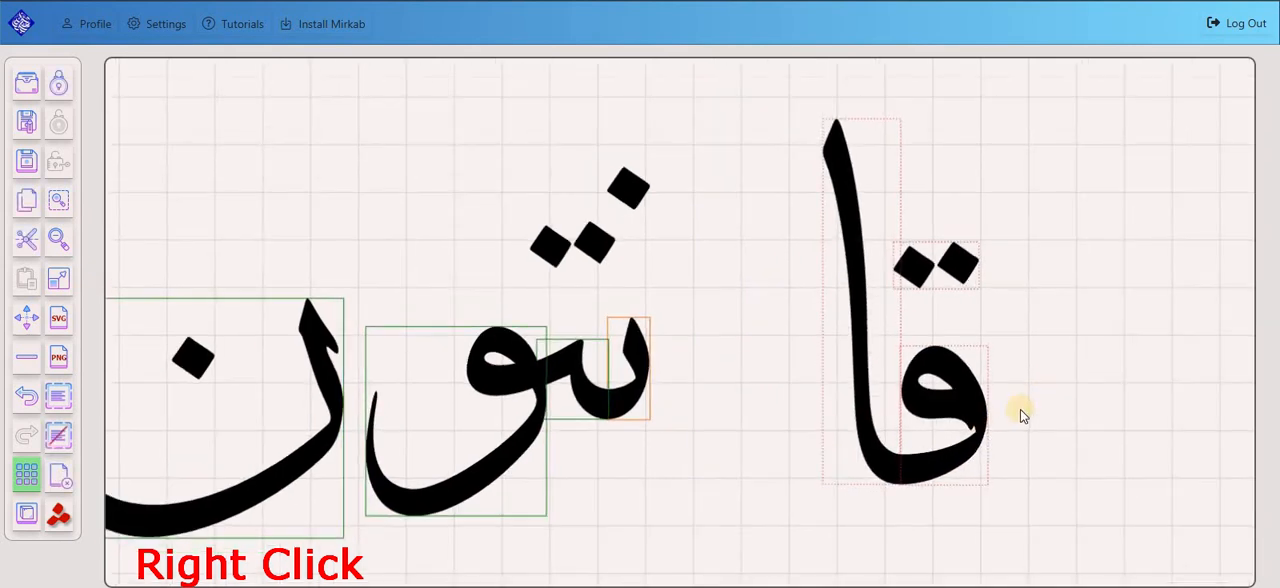
{"action": "left_click_drag", "start_coordinate": [1038, 403], "coordinate": [1012, 420]}
{"action": "left_click", "coordinate": [810, 230]}
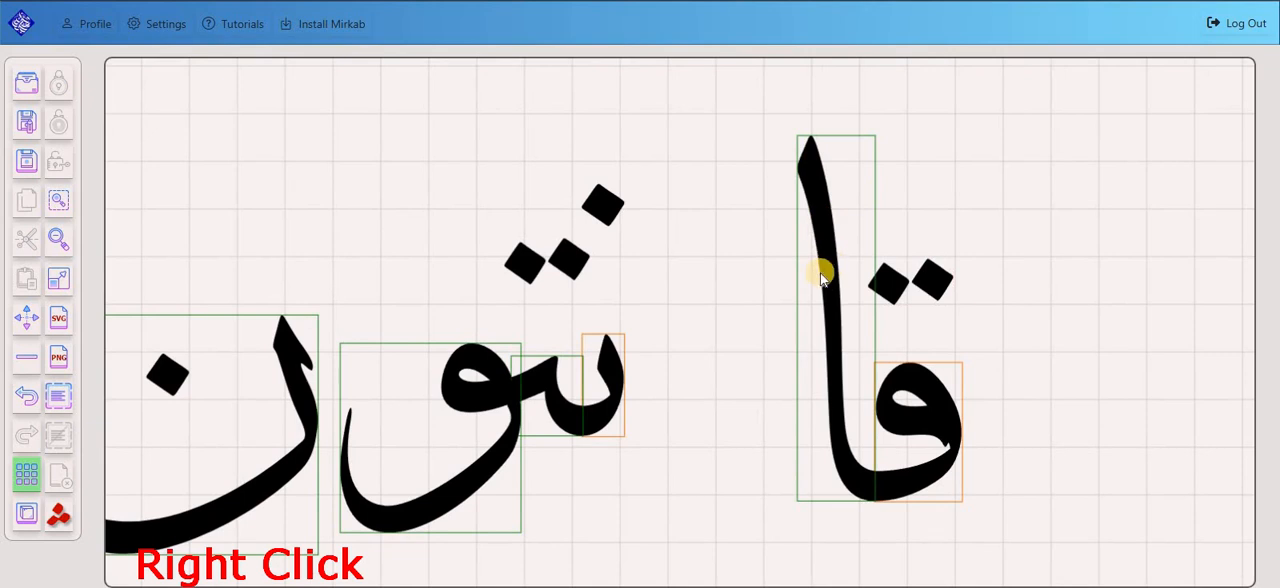
Cycle the alif of قا through its alternative shapes to the long diagonal stroke with a thin pointed tip.
{"action": "scroll", "coordinate": [816, 277], "scroll_direction": "down", "scroll_amount": 1}
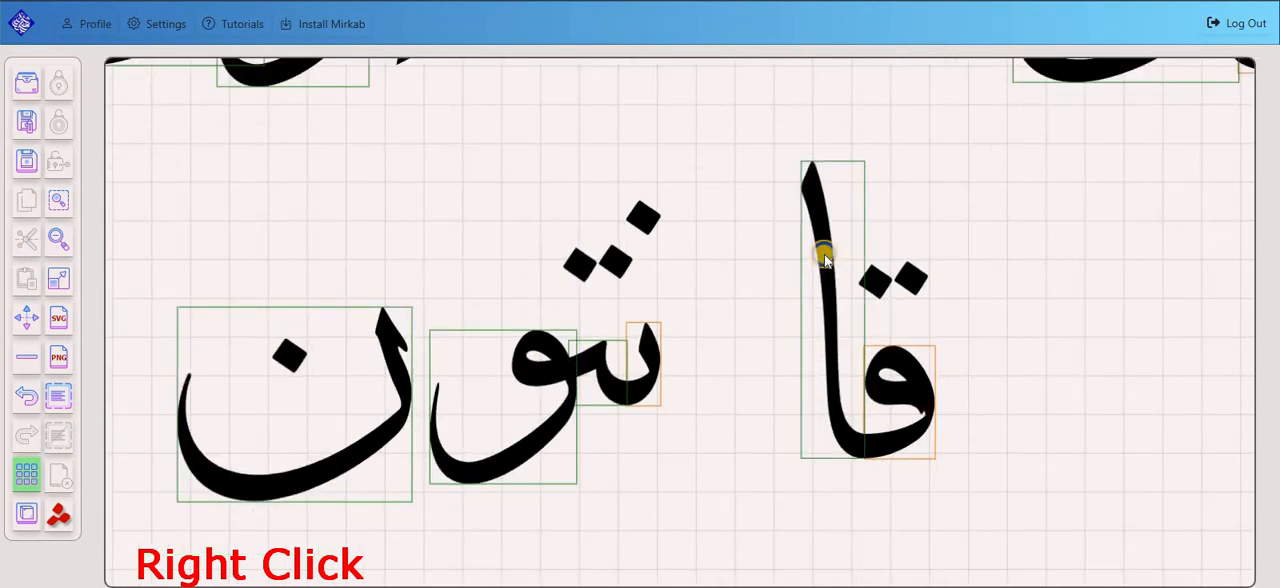
{"action": "right_click", "coordinate": [825, 260]}
{"action": "right_click", "coordinate": [835, 268]}
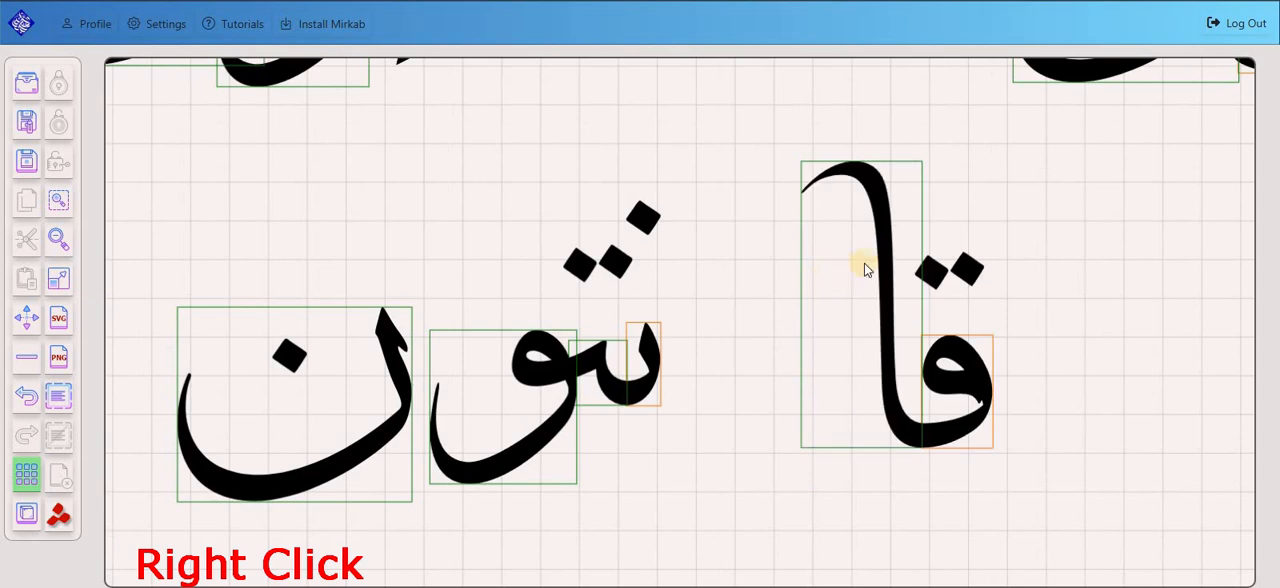
{"action": "right_click", "coordinate": [848, 270]}
{"action": "right_click", "coordinate": [838, 268]}
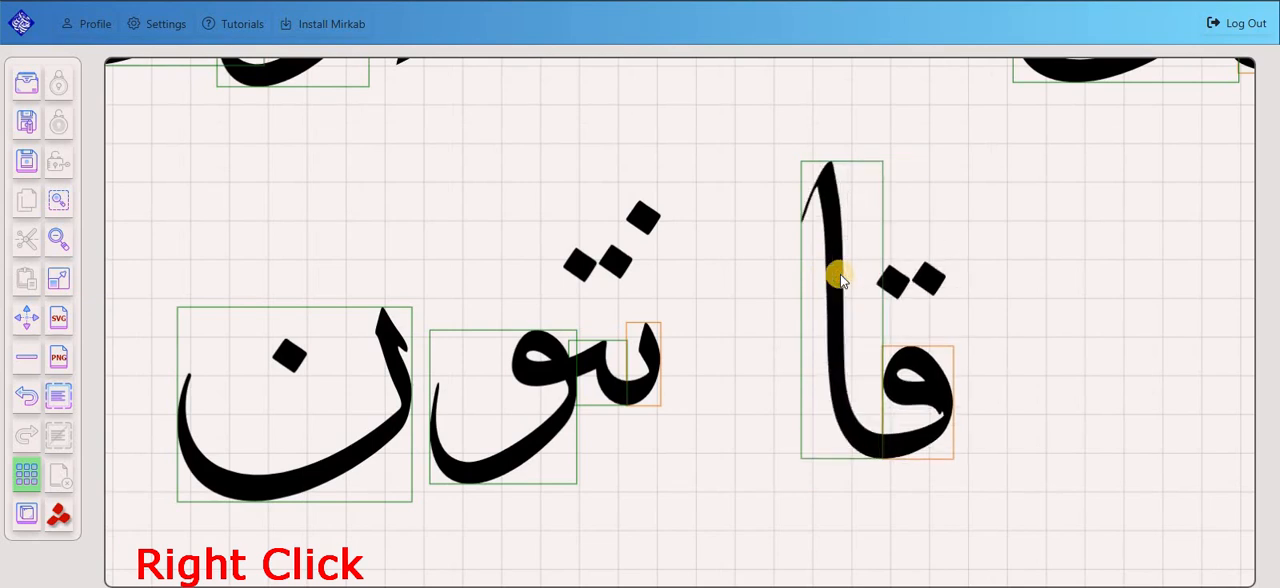
{"action": "right_click", "coordinate": [838, 272]}
{"action": "right_click", "coordinate": [864, 278]}
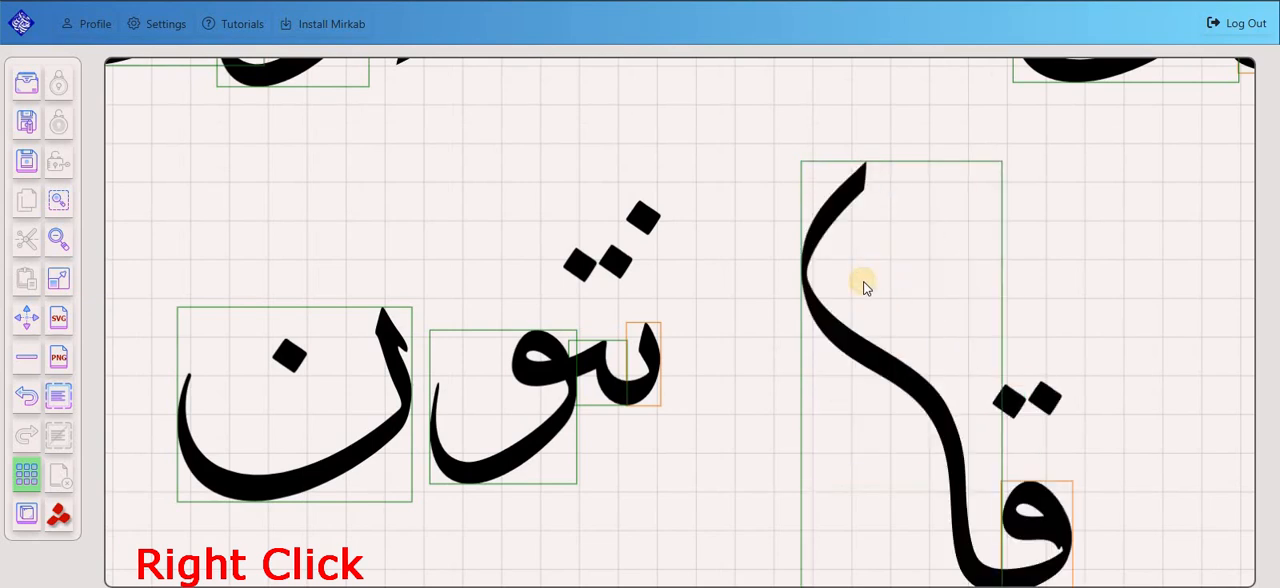
{"action": "right_click", "coordinate": [863, 280]}
{"action": "right_click", "coordinate": [815, 362]}
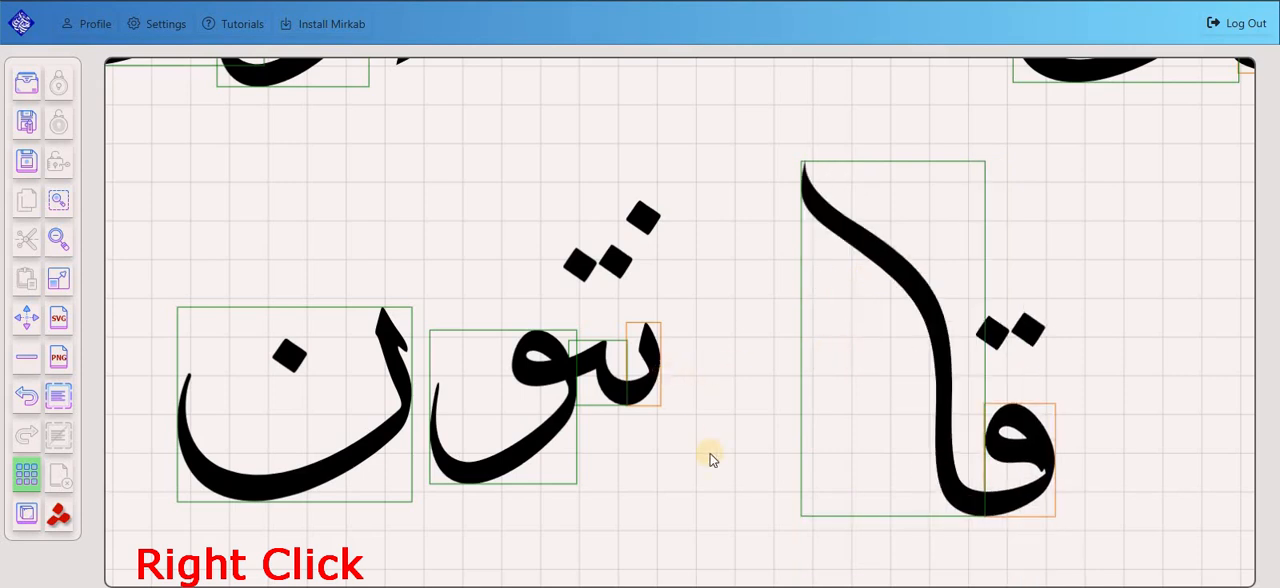
Change the initial nun of نتو to the low shape with a thin stroke curving downward.
{"action": "right_click", "coordinate": [648, 366]}
{"action": "right_click", "coordinate": [648, 368]}
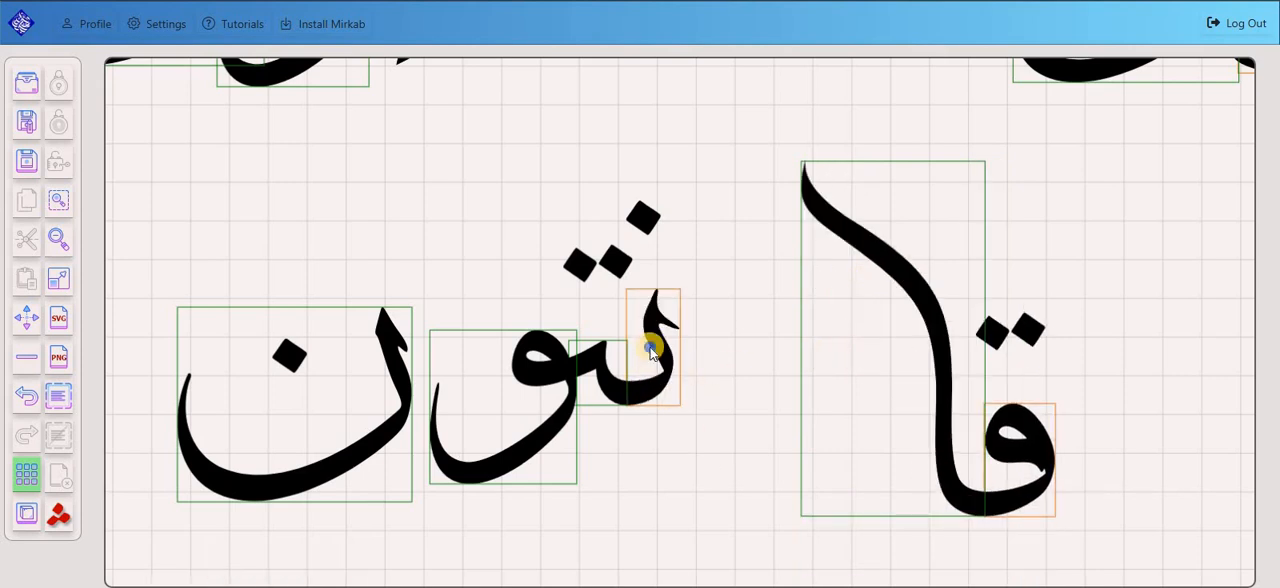
{"action": "right_click", "coordinate": [652, 360]}
{"action": "right_click", "coordinate": [664, 433]}
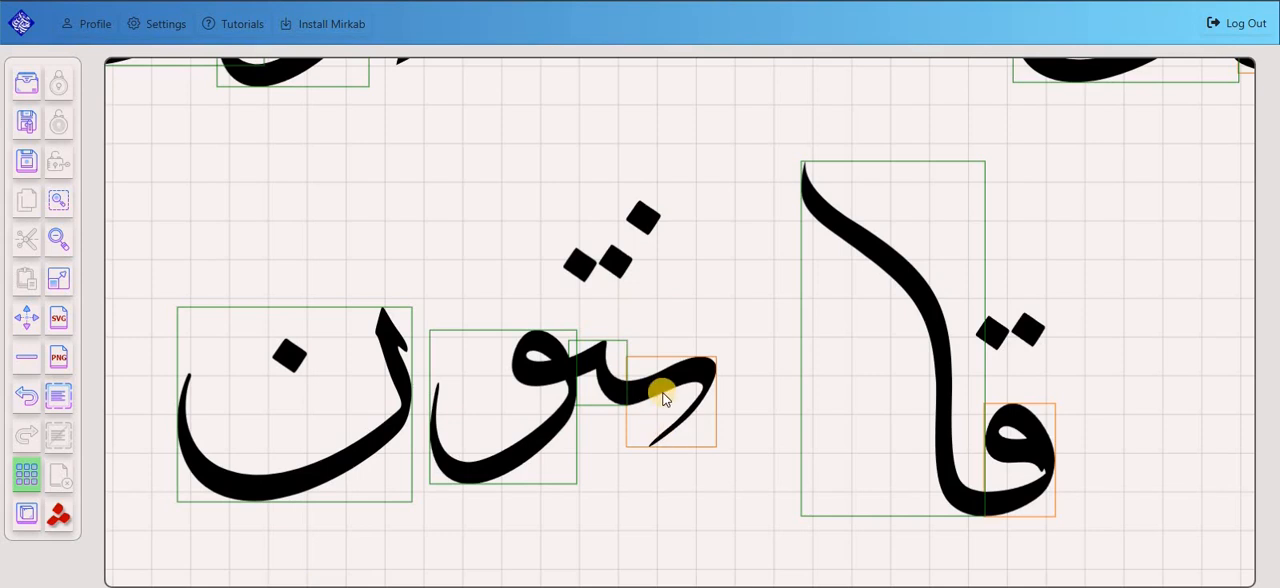
Cycle the ta between the initial nun and the waw through its alternative shapes, back to the short tooth.
{"action": "scroll", "coordinate": [658, 506], "scroll_direction": "up", "scroll_amount": 3}
{"action": "right_click", "coordinate": [603, 373]}
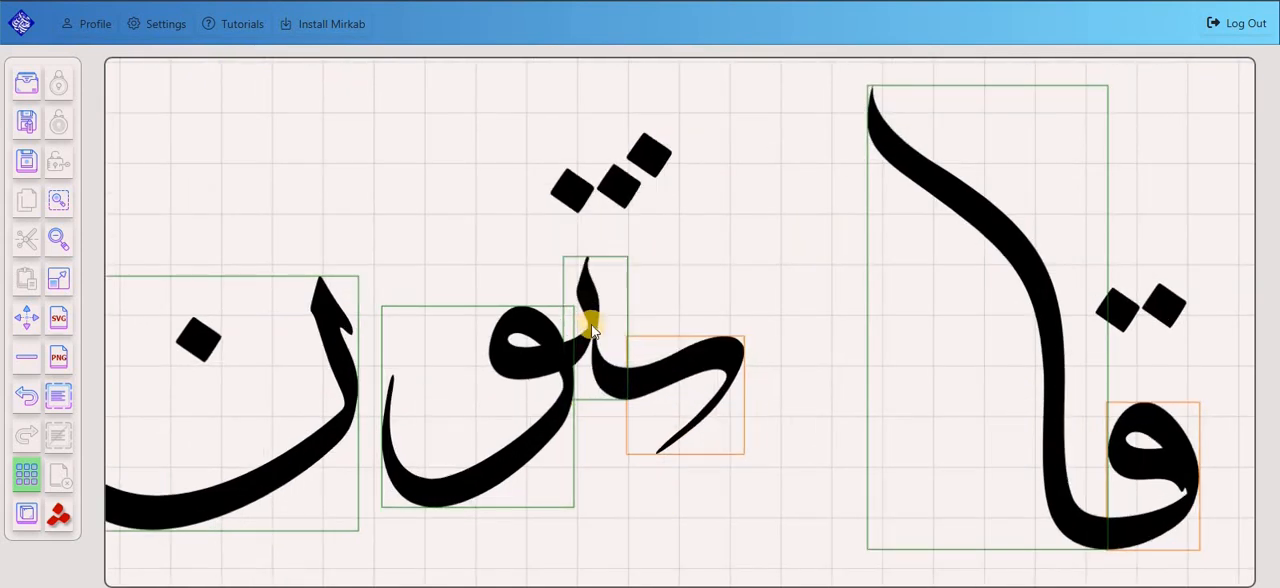
{"action": "right_click", "coordinate": [593, 325]}
{"action": "right_click", "coordinate": [597, 349]}
Give the waw a long flattened tail and the final nun a wide, extended sweeping bowl.
{"action": "right_click", "coordinate": [512, 430]}
{"action": "right_click", "coordinate": [535, 436]}
{"action": "right_click", "coordinate": [494, 431]}
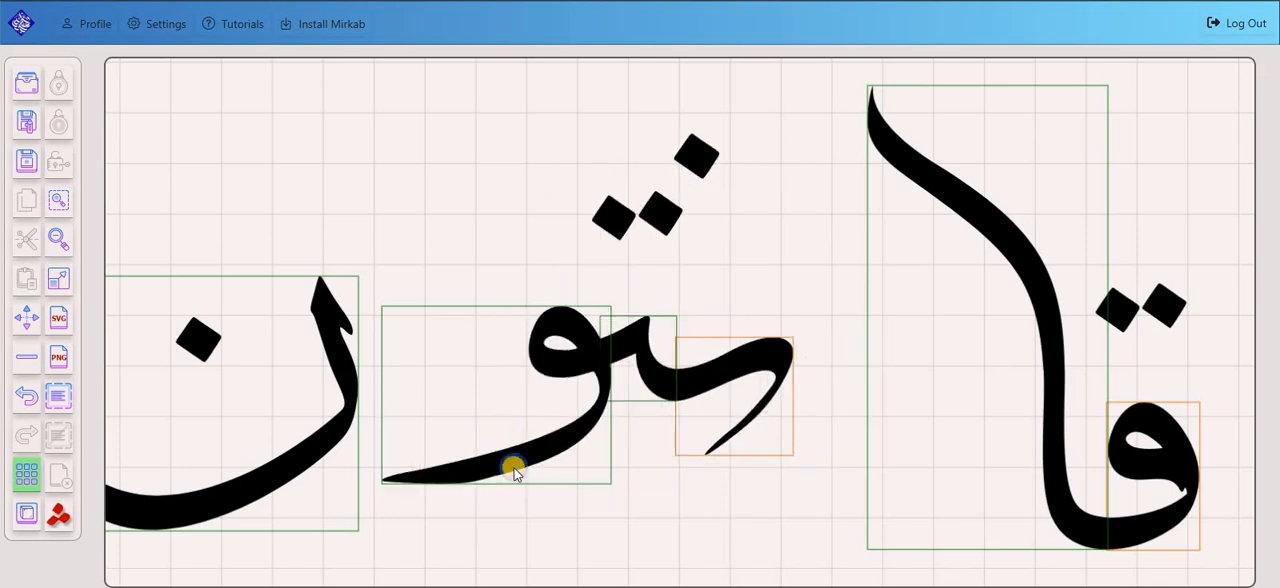
{"action": "right_click", "coordinate": [513, 468]}
{"action": "right_click", "coordinate": [434, 386]}
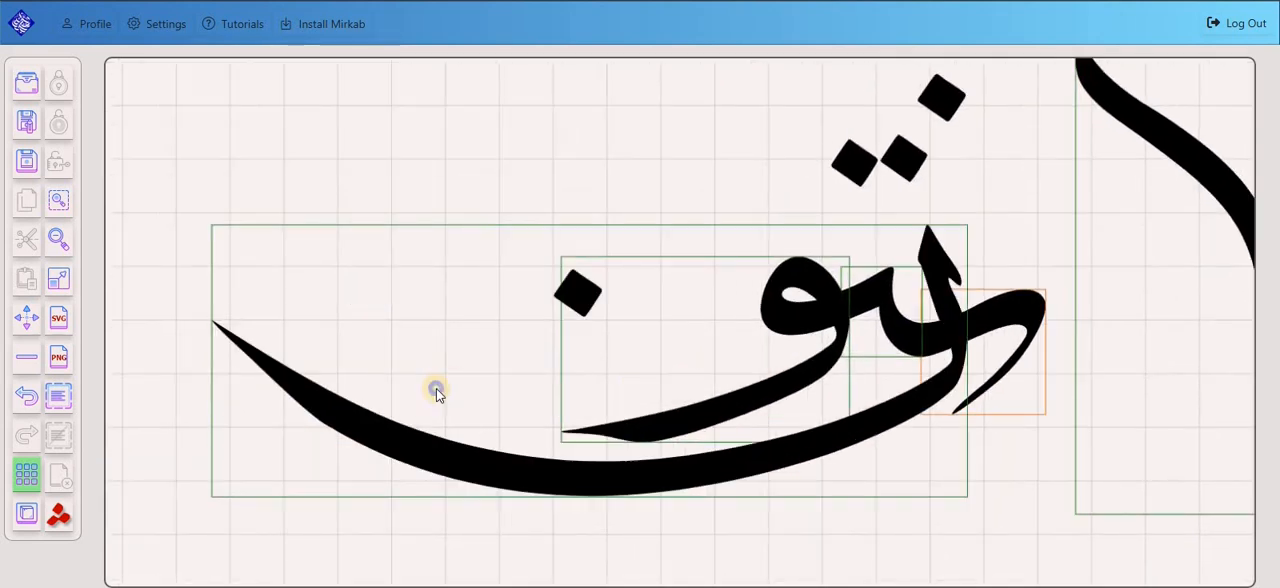
Change the final nun to a compact rounded bowl and place نتو directly against it.
{"action": "right_click", "coordinate": [433, 378]}
{"action": "right_click", "coordinate": [432, 399]}
{"action": "right_click", "coordinate": [463, 367]}
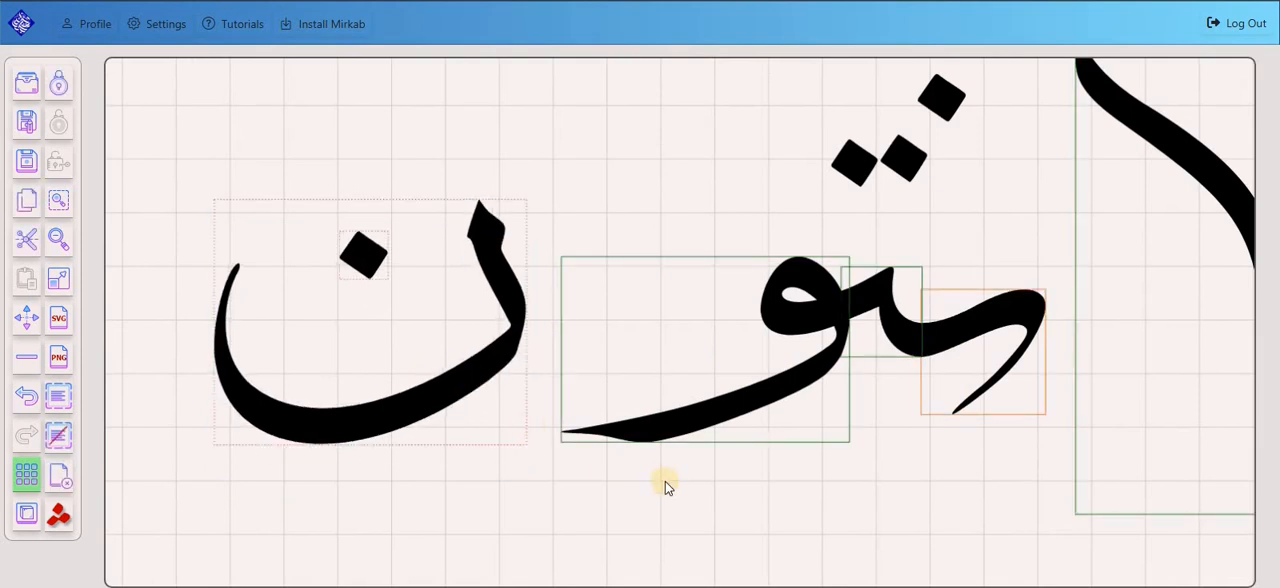
{"action": "left_click", "coordinate": [489, 510]}
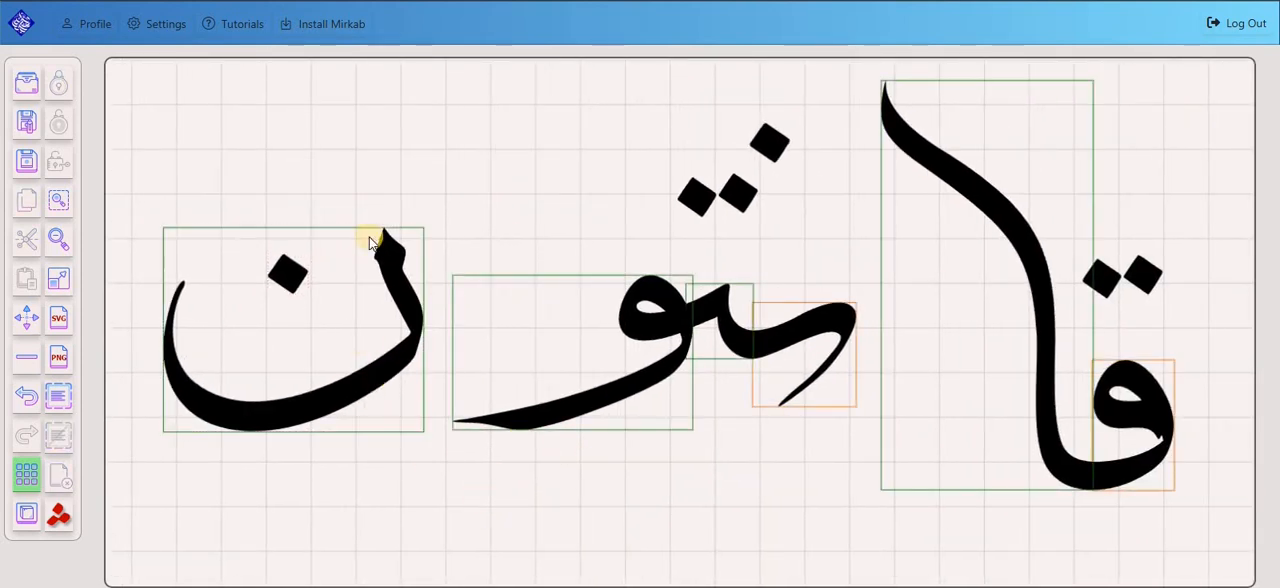
{"action": "left_click", "coordinate": [547, 451]}
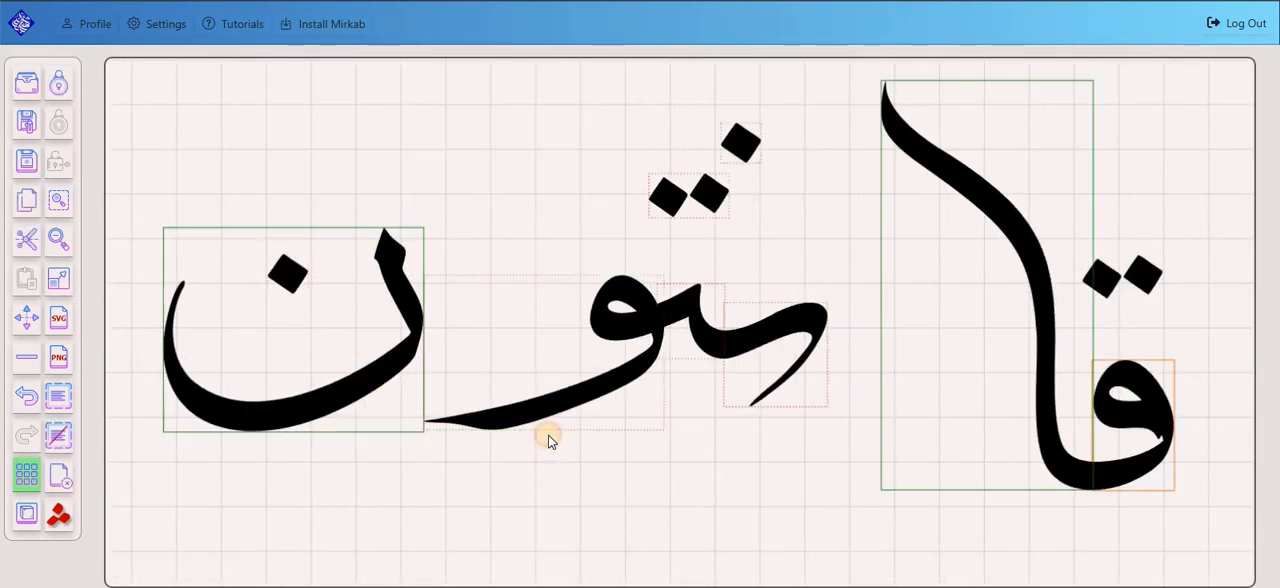
Hide the changeable-letter outlines and give the final nun a barbed head and the waw a long, straight tapering tail.
{"action": "left_click", "coordinate": [24, 483]}
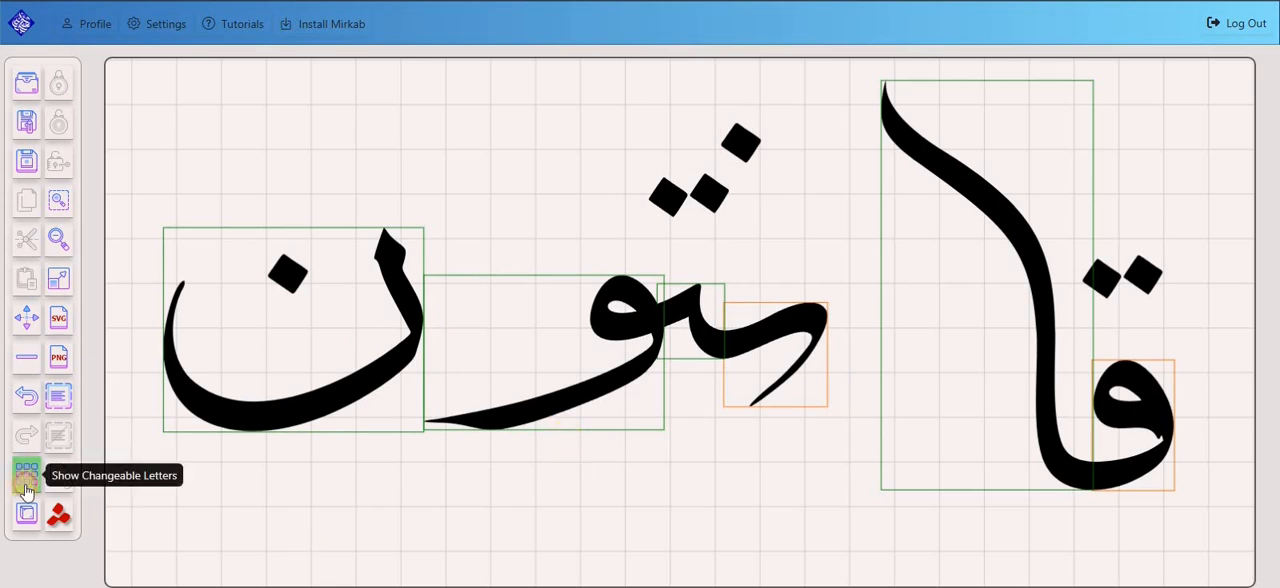
{"action": "left_click", "coordinate": [286, 368]}
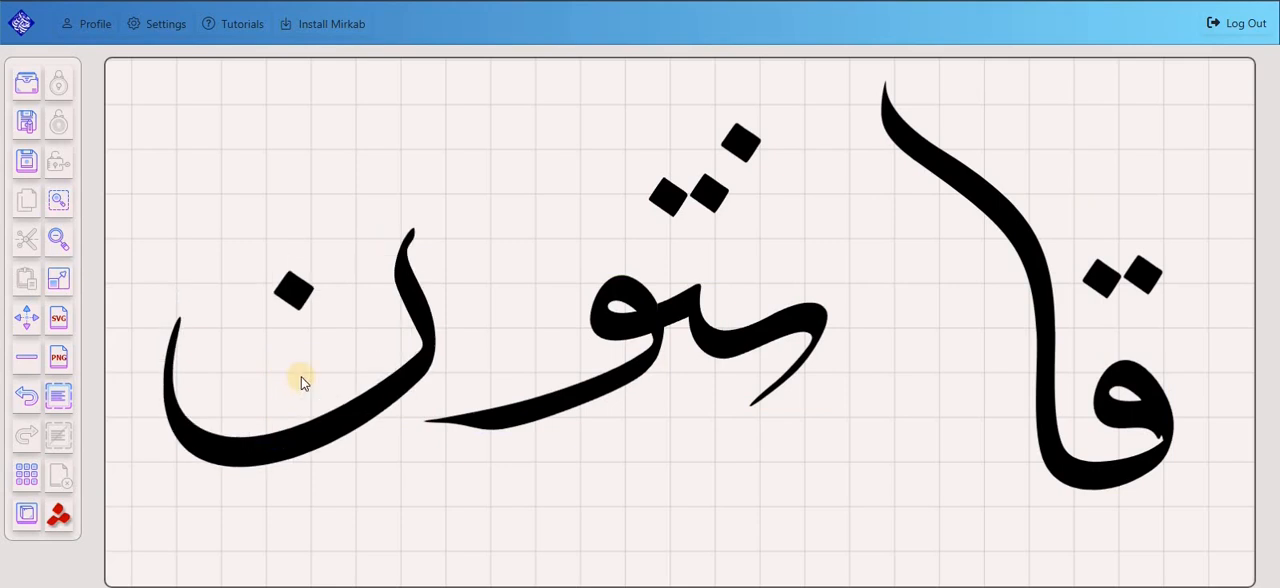
{"action": "left_click", "coordinate": [301, 372]}
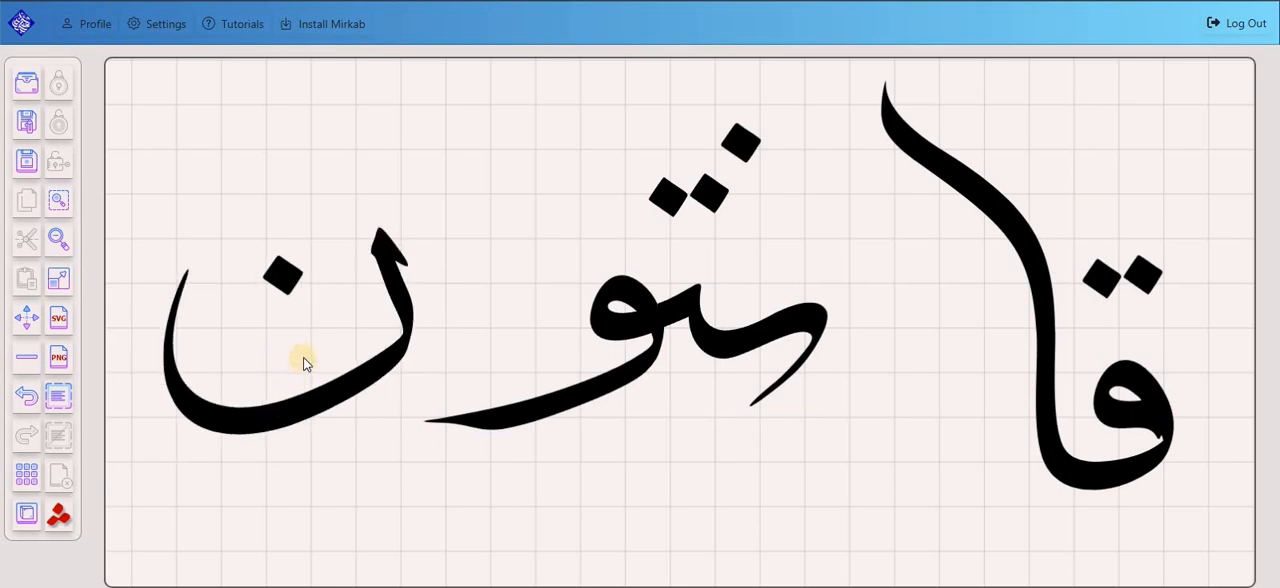
{"action": "left_click", "coordinate": [549, 401]}
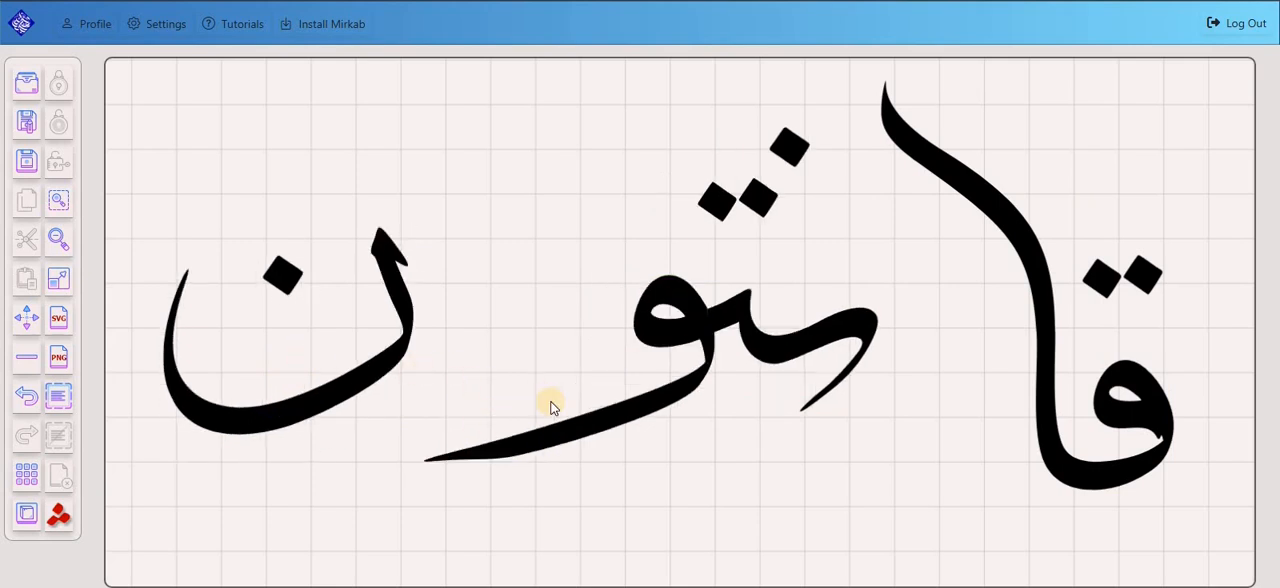
Show the changeable-letter outlines and give قا a wide qaf with an extended connecting stroke and a nearly upright alif.
{"action": "left_click", "coordinate": [25, 474]}
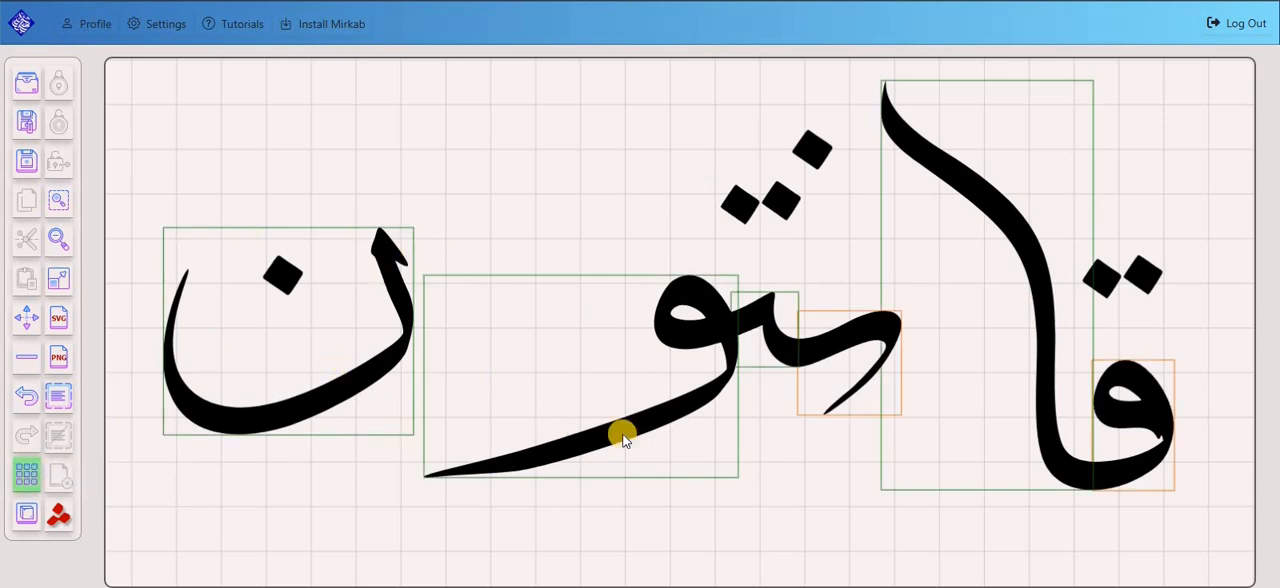
{"action": "scroll", "coordinate": [666, 345], "scroll_direction": "up", "scroll_amount": 1}
{"action": "left_click", "coordinate": [660, 276]}
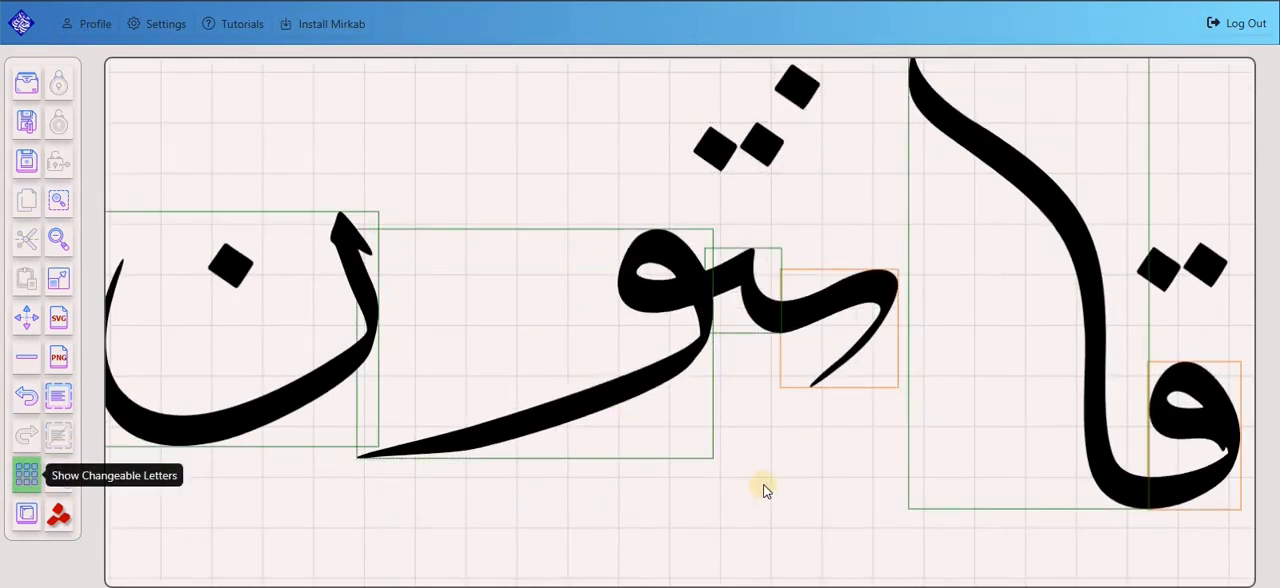
{"action": "right_click", "coordinate": [880, 420], "text": "ctrl"}
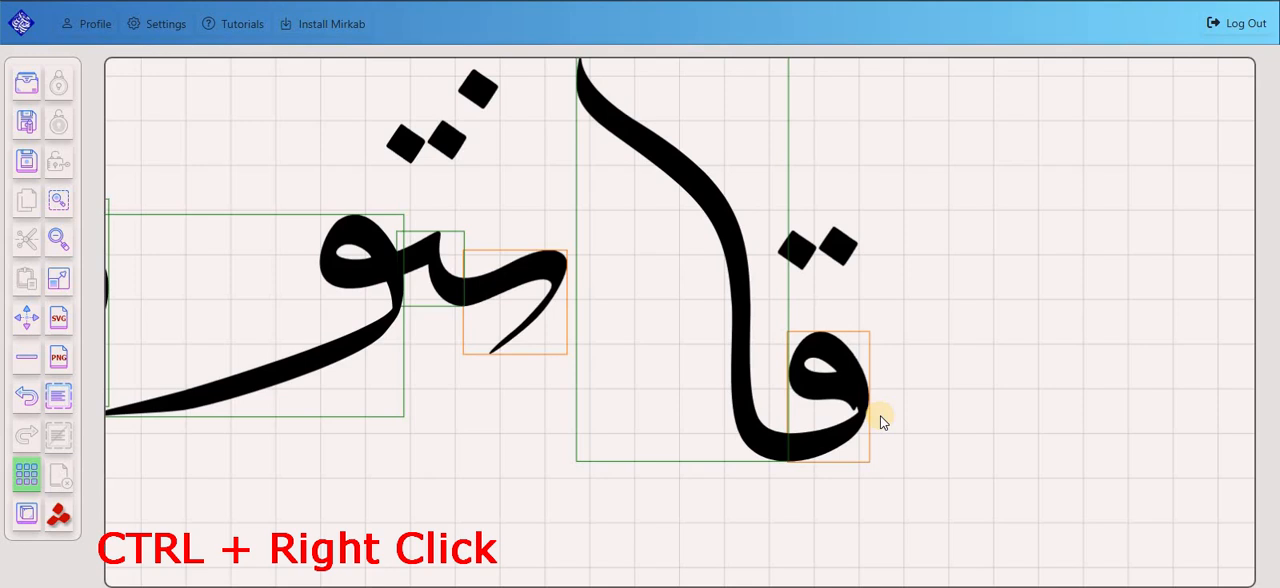
{"action": "right_click", "coordinate": [916, 376], "text": "ctrl"}
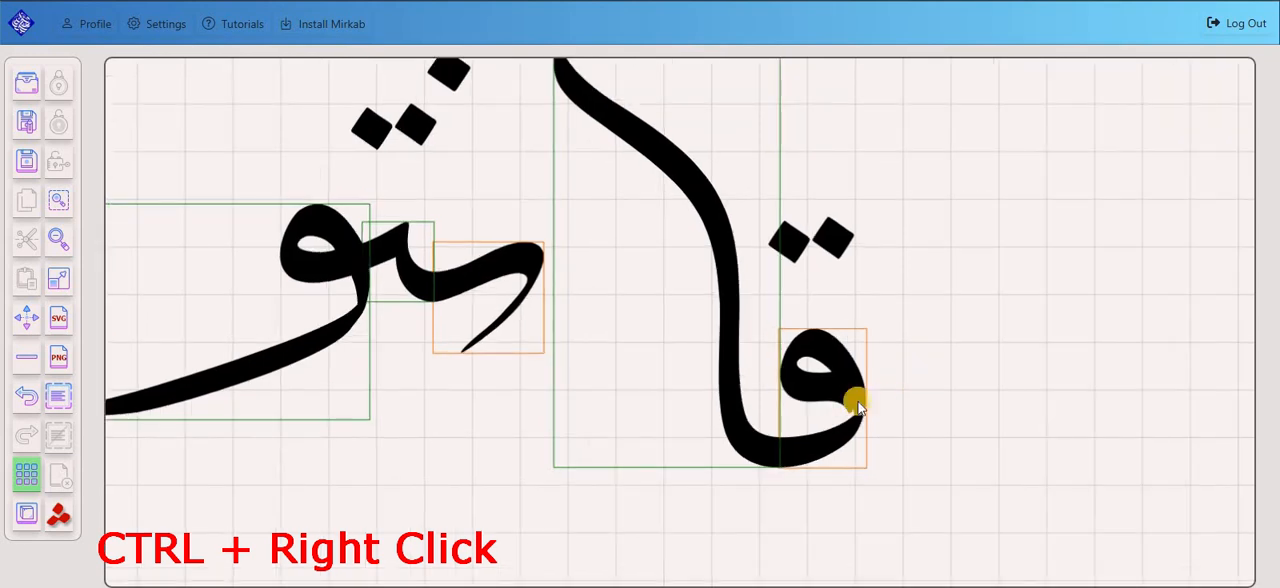
{"action": "left_click_drag", "start_coordinate": [862, 389], "coordinate": [801, 431]}
{"action": "scroll", "coordinate": [834, 472], "scroll_direction": "down", "scroll_amount": 1}
{"action": "scroll", "coordinate": [833, 472], "scroll_direction": "down", "scroll_amount": 1}
{"action": "left_click", "coordinate": [960, 464]}
{"action": "scroll", "coordinate": [750, 480], "scroll_direction": "up", "scroll_amount": 3}
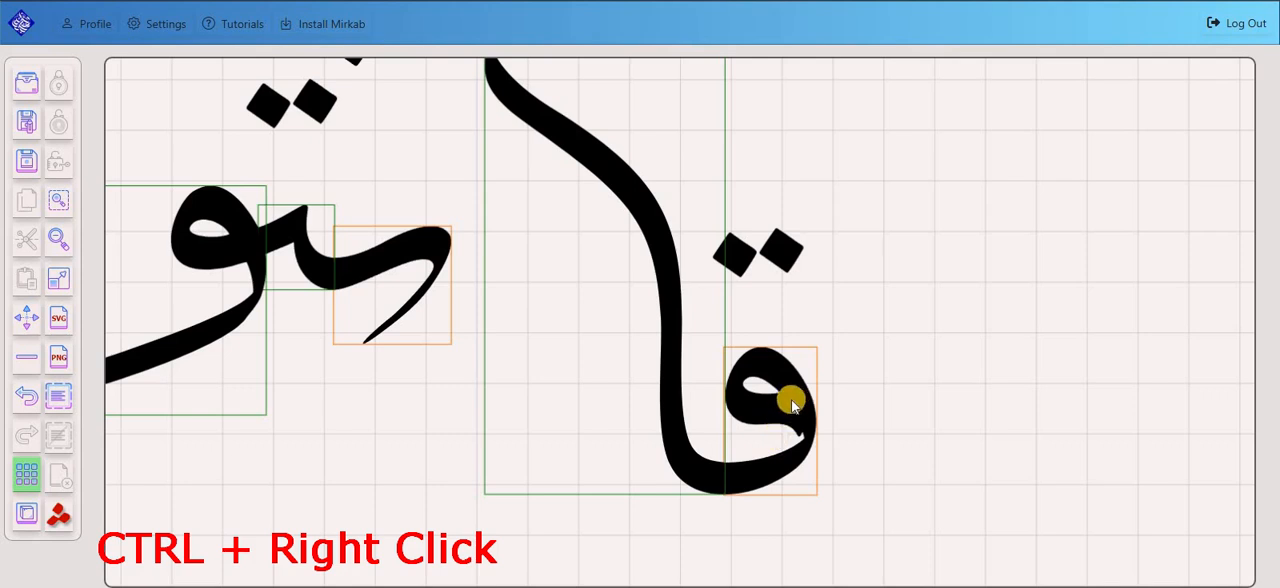
{"action": "right_click", "coordinate": [793, 440], "text": "ctrl"}
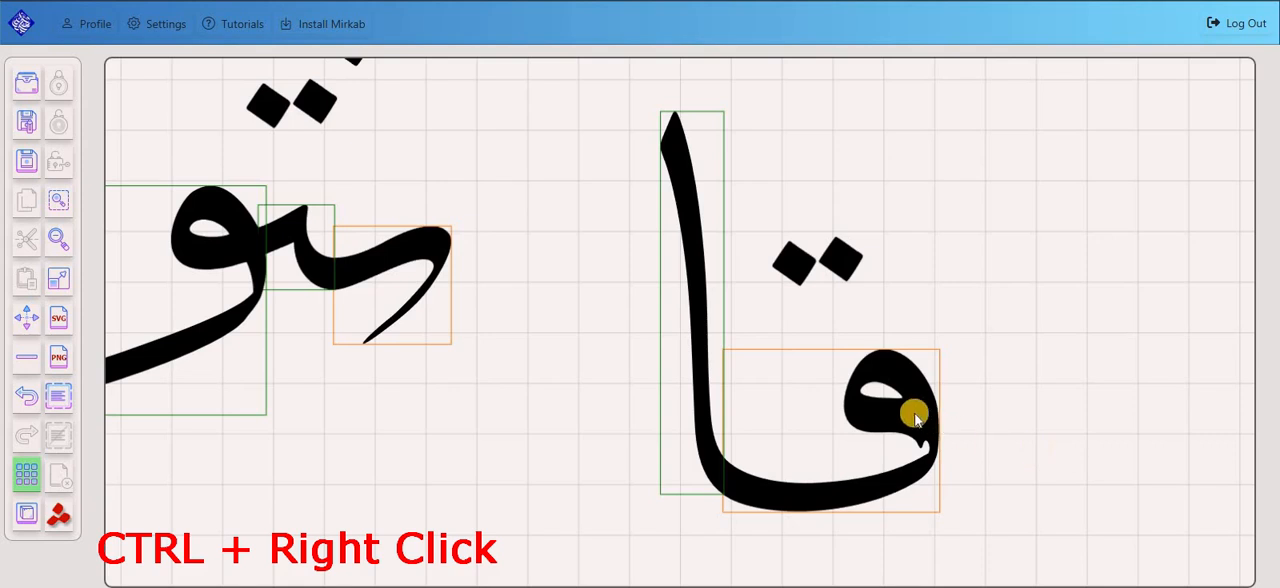
Cycle the qaf of قا to its compact shape and back to the wide one.
{"action": "left_click_drag", "start_coordinate": [1018, 448], "coordinate": [901, 414]}
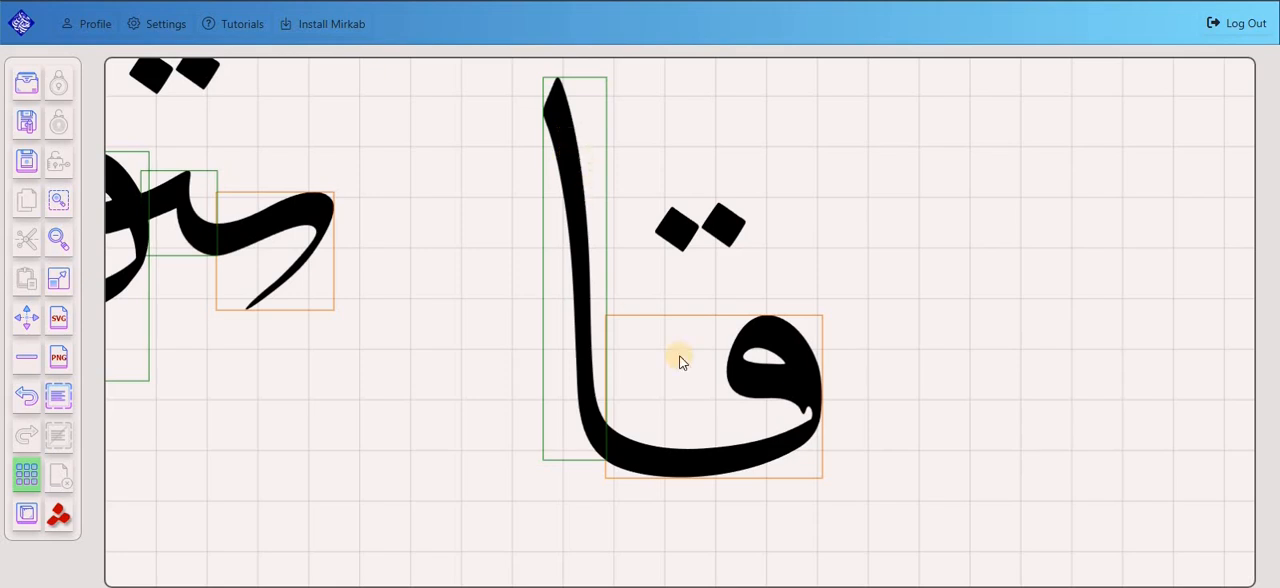
{"action": "left_click", "coordinate": [749, 394]}
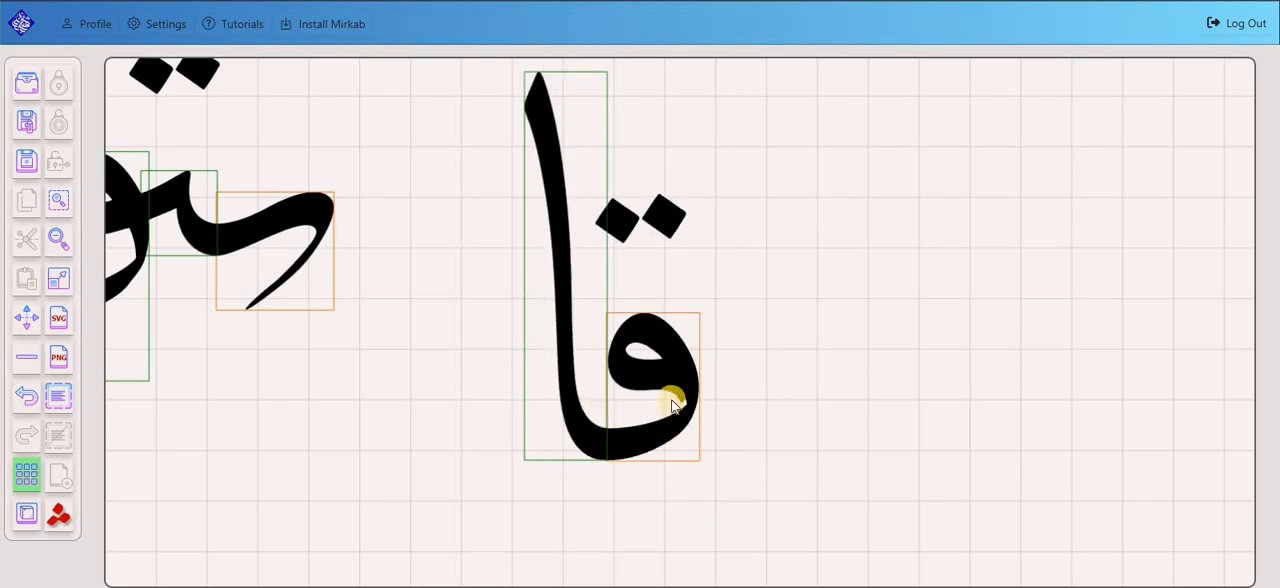
{"action": "left_click", "coordinate": [743, 455]}
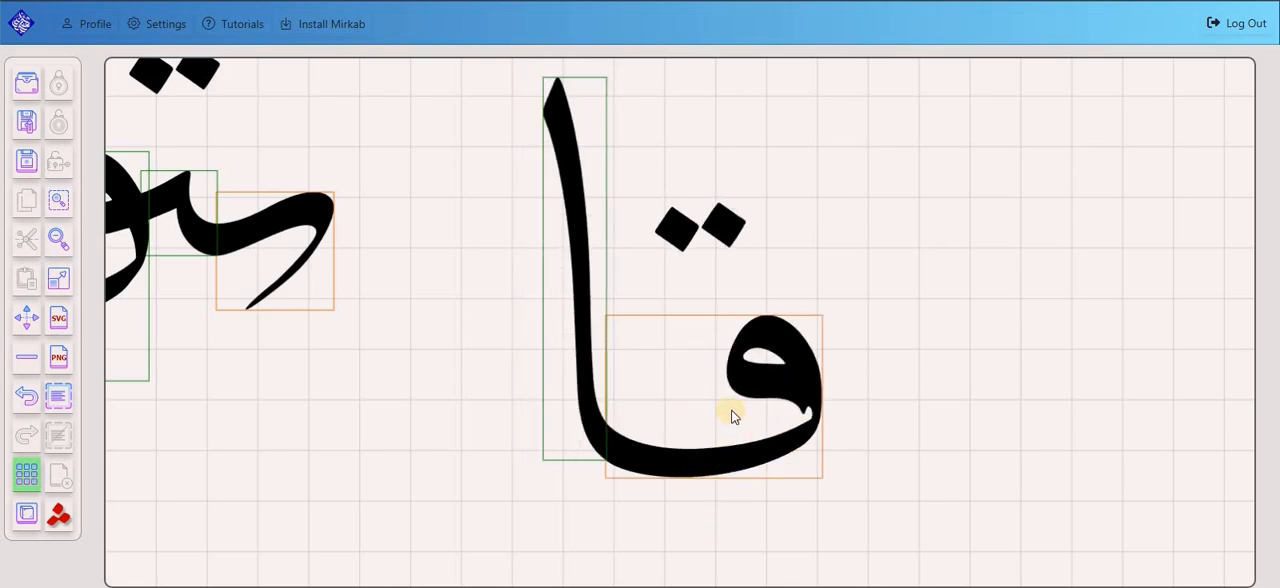
{"action": "left_click", "coordinate": [653, 470]}
{"action": "left_click", "coordinate": [658, 412]}
Lengthen the connecting stroke of the qaf in قا up to its very long, sweeping form.
{"action": "scroll", "coordinate": [749, 363], "scroll_direction": "up", "scroll_amount": 2}
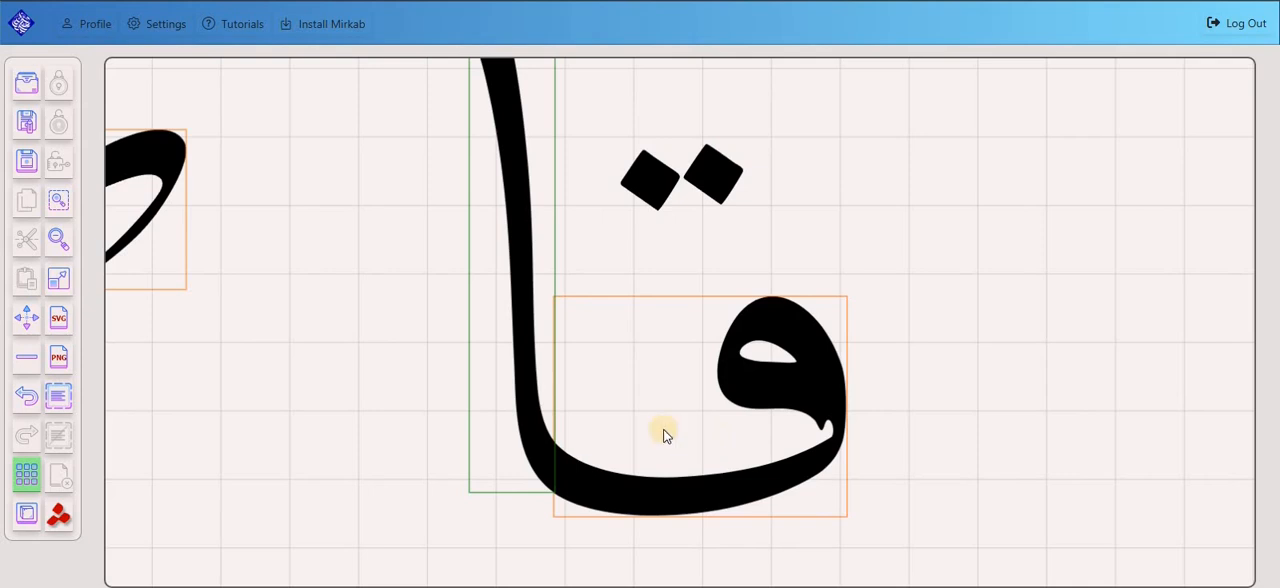
{"action": "left_click_drag", "start_coordinate": [958, 472], "coordinate": [866, 427]}
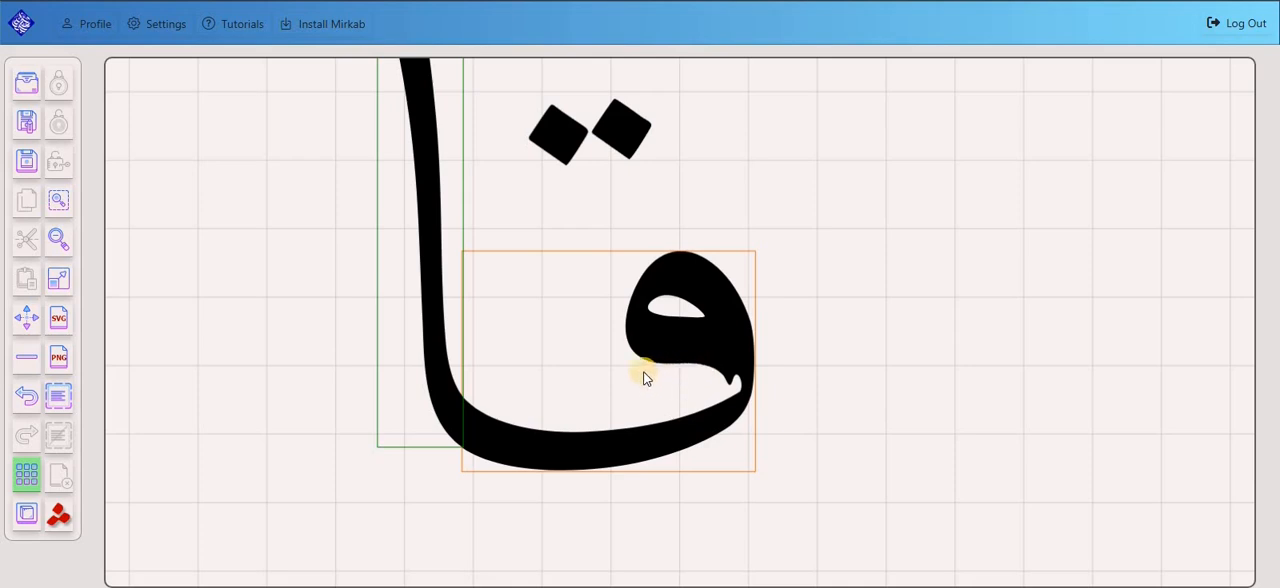
{"action": "left_click_drag", "start_coordinate": [644, 374], "coordinate": [646, 435]}
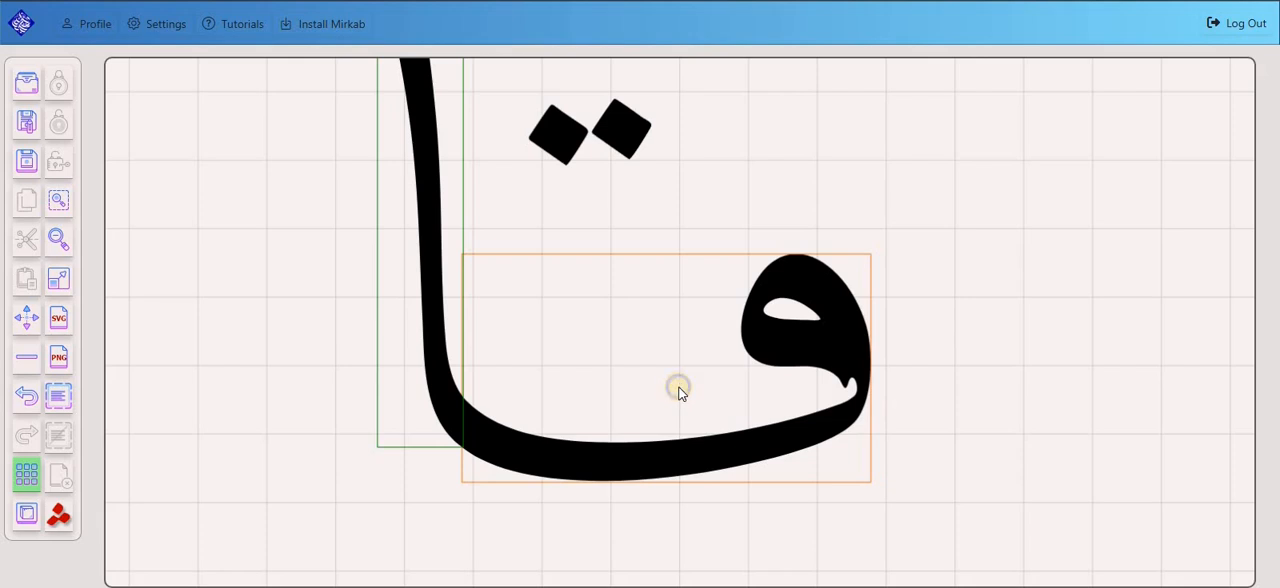
{"action": "left_click", "coordinate": [679, 387]}
{"action": "scroll", "coordinate": [680, 387], "scroll_direction": "down", "scroll_amount": 5}
{"action": "left_click", "coordinate": [718, 369]}
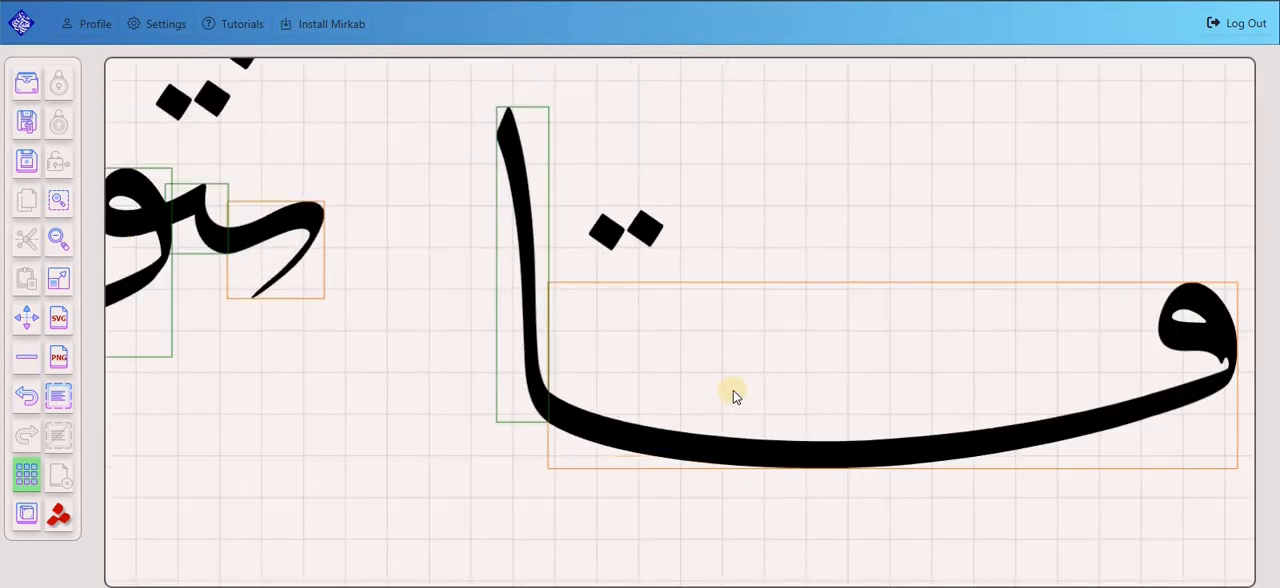
Shorten the connecting stroke of the qaf in قا step by step to its compact shape beside the upright alif.
{"action": "left_click", "coordinate": [741, 376]}
{"action": "left_click", "coordinate": [657, 384]}
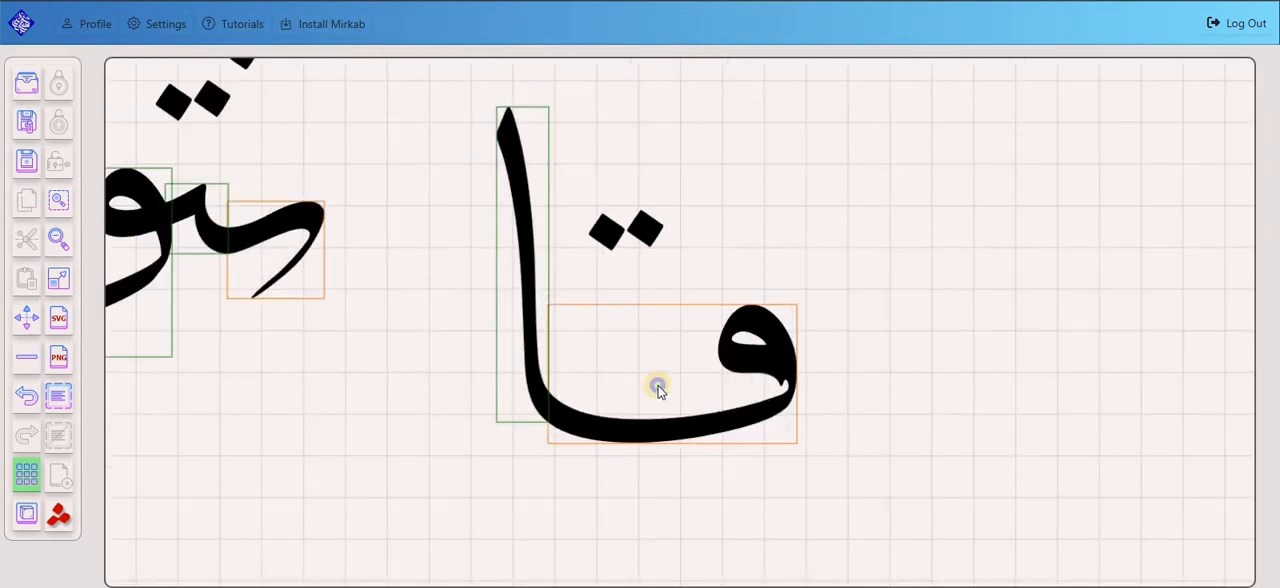
{"action": "left_click", "coordinate": [684, 383]}
{"action": "left_click", "coordinate": [661, 361]}
{"action": "left_click", "coordinate": [662, 361]}
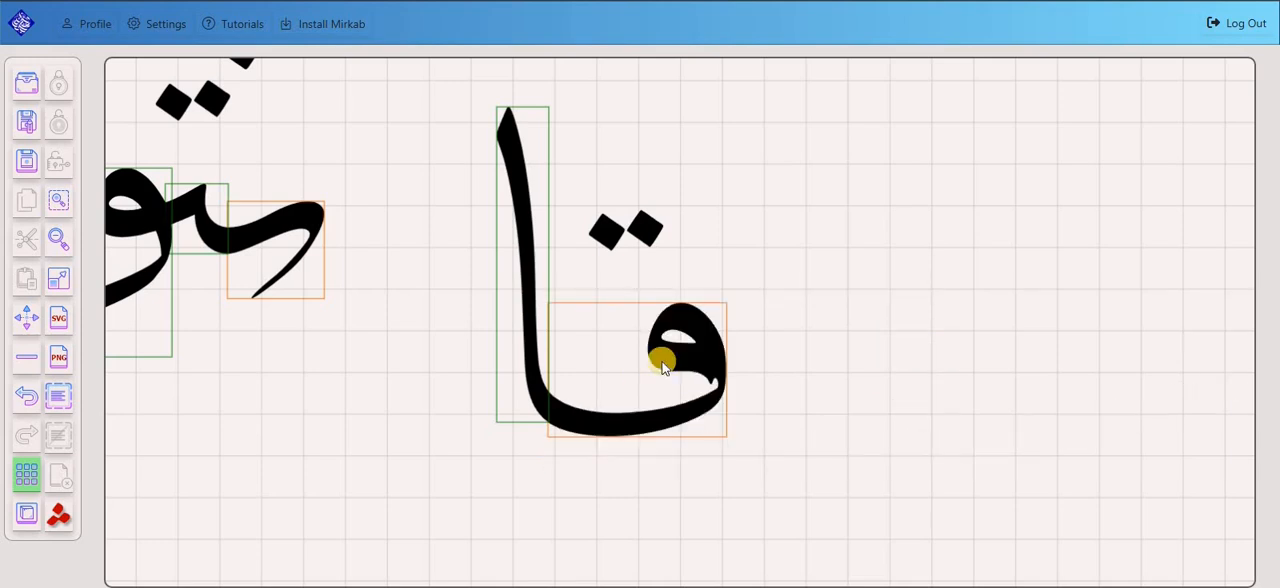
{"action": "left_click", "coordinate": [694, 429]}
Move قا close beside نتو to tighten the spacing of the word قانتون.
{"action": "scroll", "coordinate": [469, 392], "scroll_direction": "down", "scroll_amount": 2}
{"action": "left_click_drag", "start_coordinate": [469, 392], "coordinate": [701, 448]}
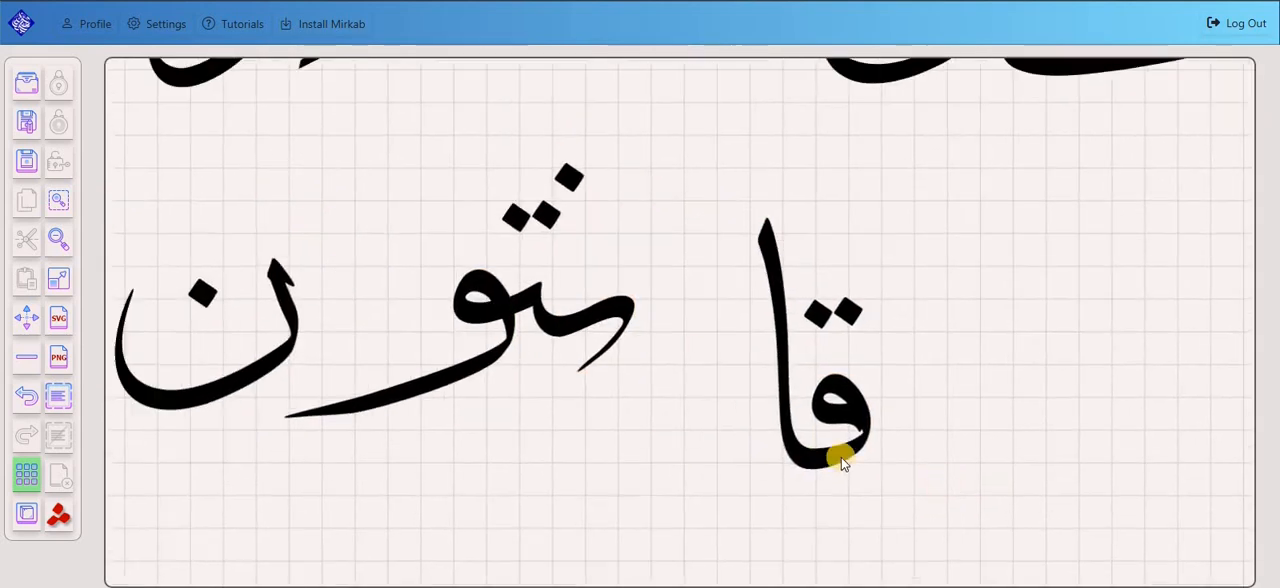
{"action": "left_click_drag", "start_coordinate": [841, 457], "coordinate": [652, 374]}
{"action": "left_click", "coordinate": [703, 401]}
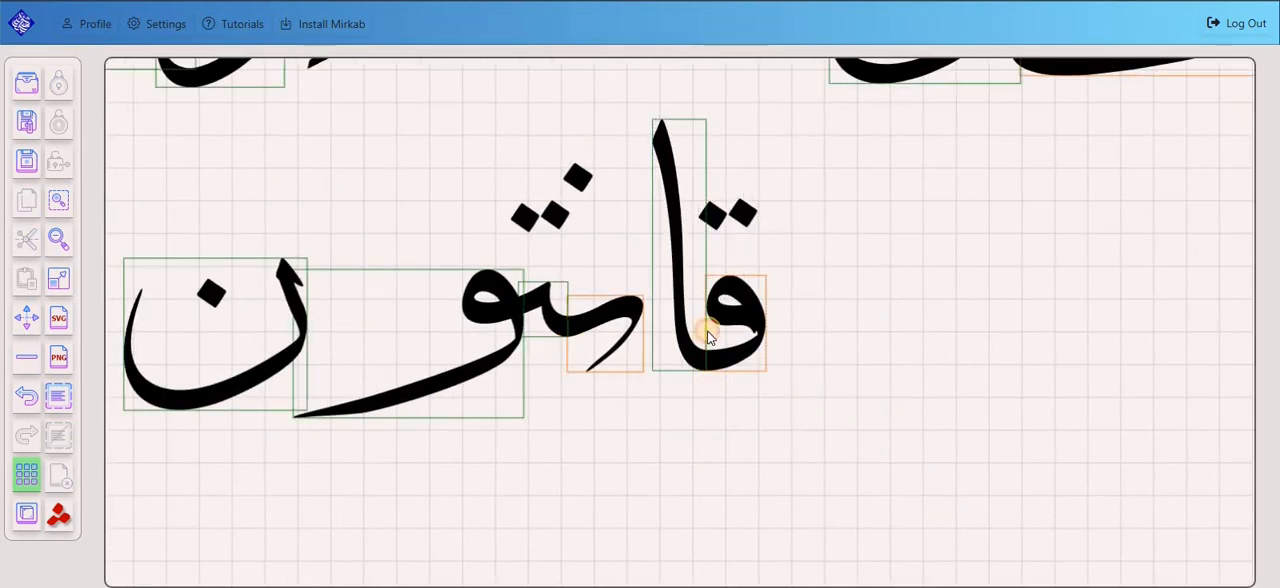
Move the قا of the small upper phrase out of the composition into the empty area beside it.
{"action": "scroll", "coordinate": [661, 341], "scroll_direction": "down", "scroll_amount": 4}
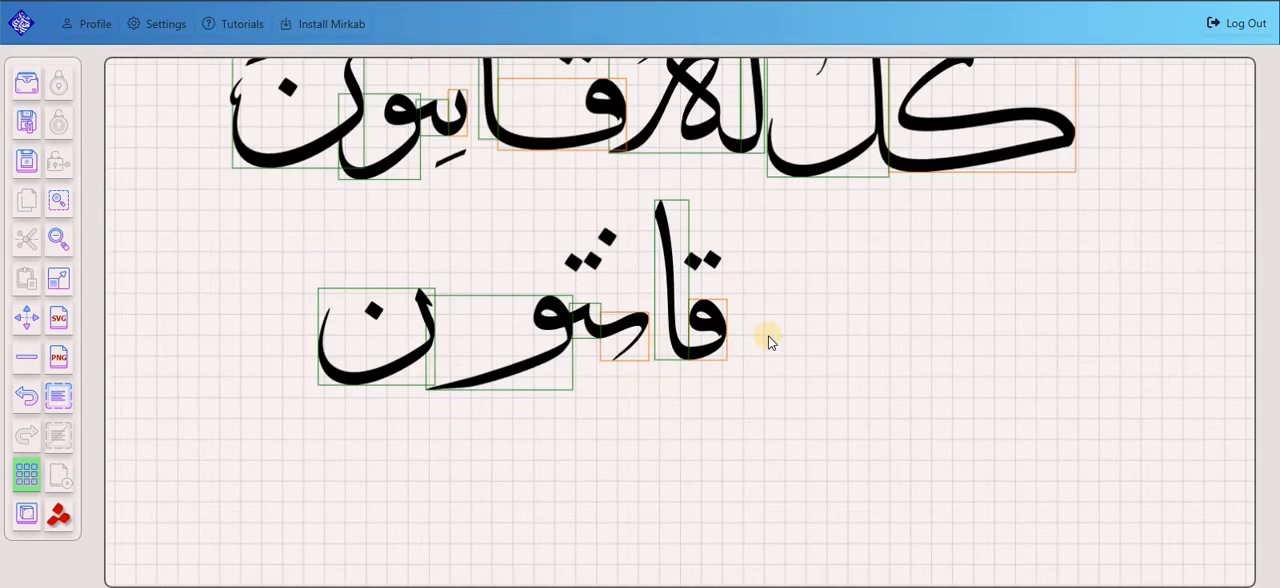
{"action": "scroll", "coordinate": [572, 197], "scroll_direction": "up", "scroll_amount": 5}
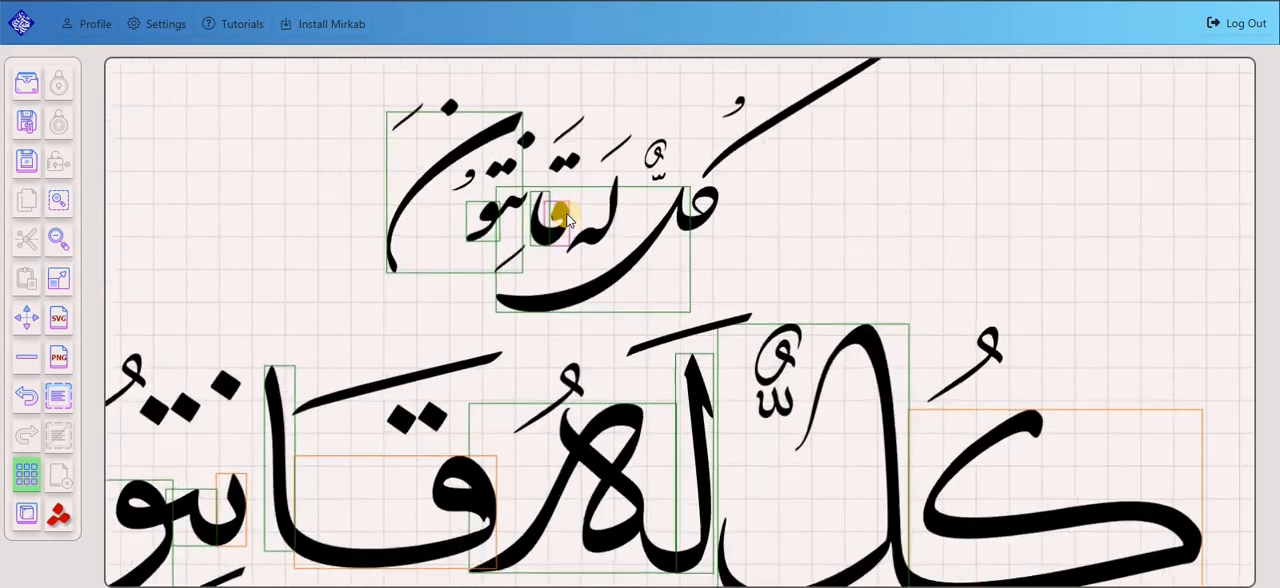
{"action": "left_click_drag", "start_coordinate": [1108, 243], "coordinate": [636, 313]}
{"action": "scroll", "coordinate": [600, 286], "scroll_direction": "up", "scroll_amount": 2}
{"action": "left_click_drag", "start_coordinate": [560, 300], "coordinate": [743, 316]}
{"action": "left_click", "coordinate": [704, 304]}
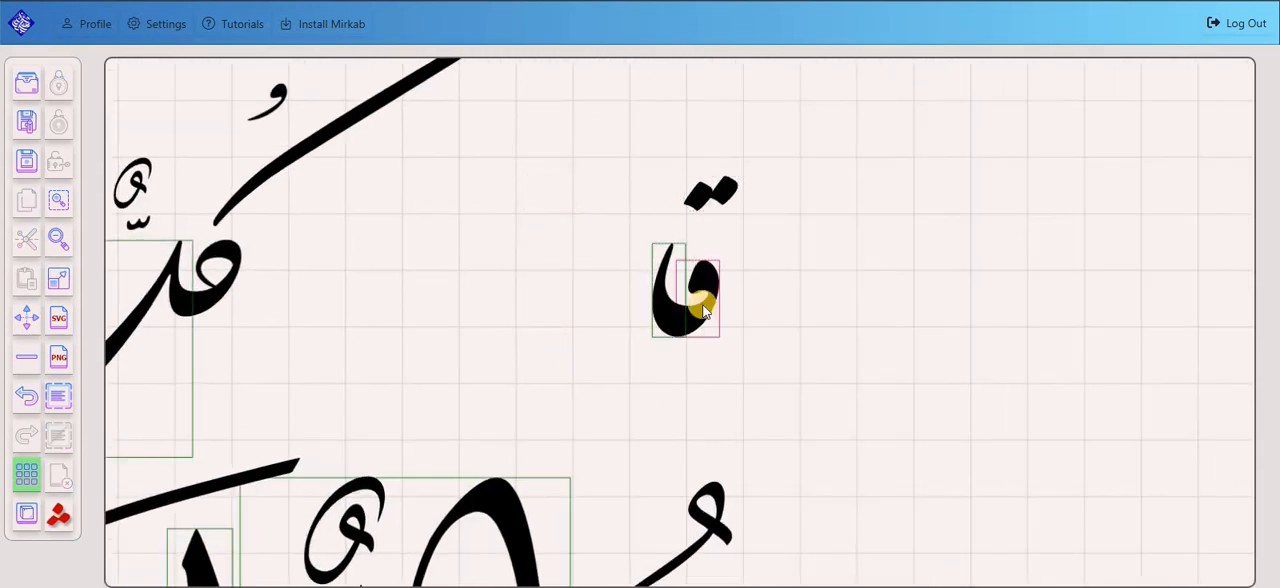
Change the detached small قا to a wide shape with a long, sweeping connecting stroke and a short curved alif.
{"action": "scroll", "coordinate": [714, 295], "scroll_direction": "up", "scroll_amount": 3}
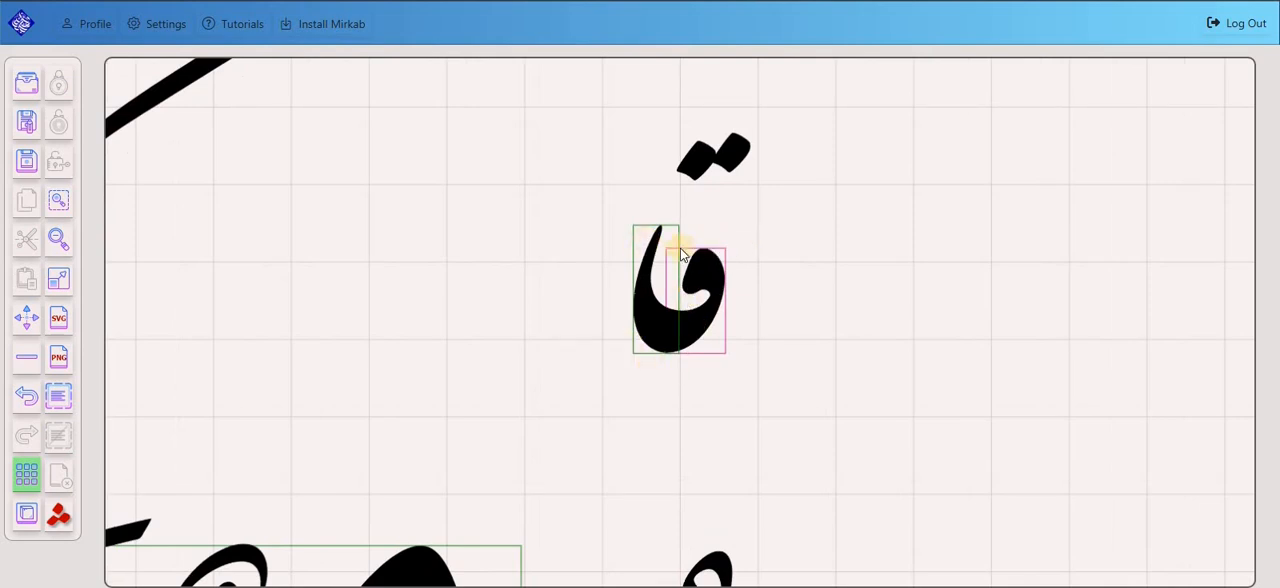
{"action": "scroll", "coordinate": [700, 290], "scroll_direction": "up", "scroll_amount": 2}
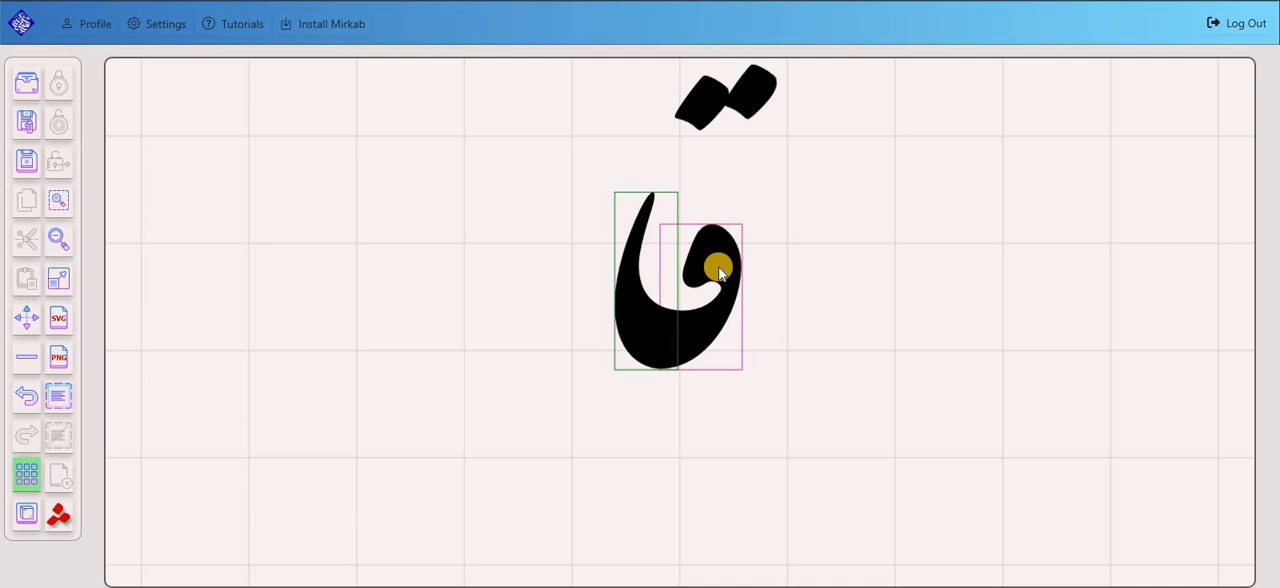
{"action": "left_click", "coordinate": [718, 265]}
{"action": "scroll", "coordinate": [766, 272], "scroll_direction": "down", "scroll_amount": 1}
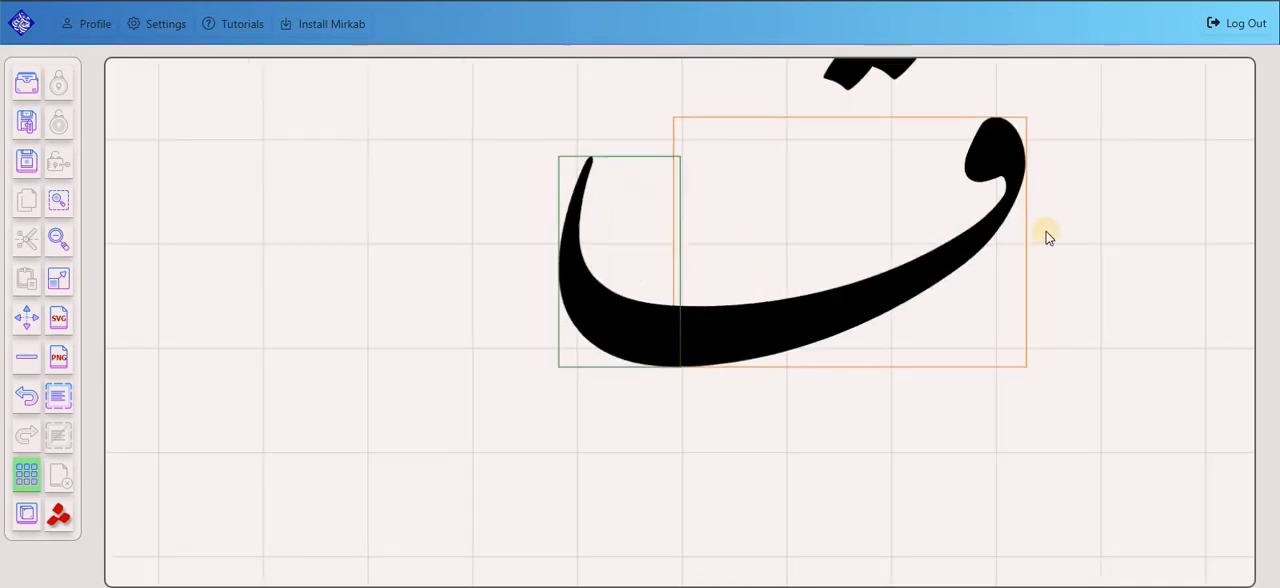
{"action": "left_click_drag", "start_coordinate": [1137, 210], "coordinate": [1027, 359]}
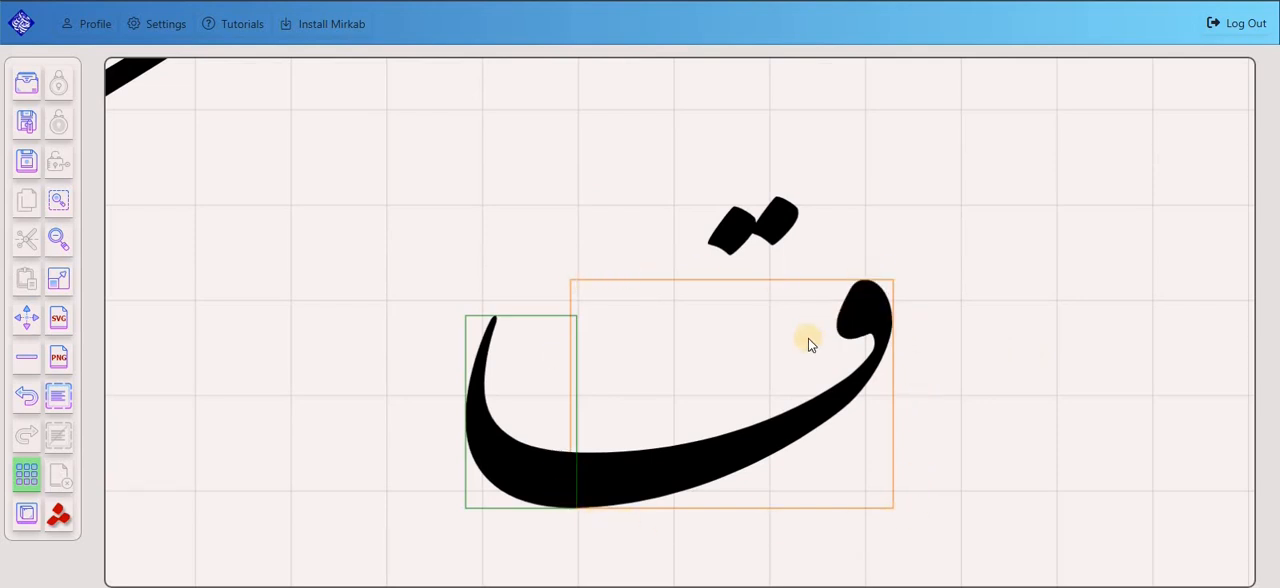
Cycle the detached small قا through its wide shapes to a compact qaf with a taller, curved alif.
{"action": "left_click", "coordinate": [757, 421]}
{"action": "left_click", "coordinate": [702, 423]}
{"action": "left_click", "coordinate": [695, 411]}
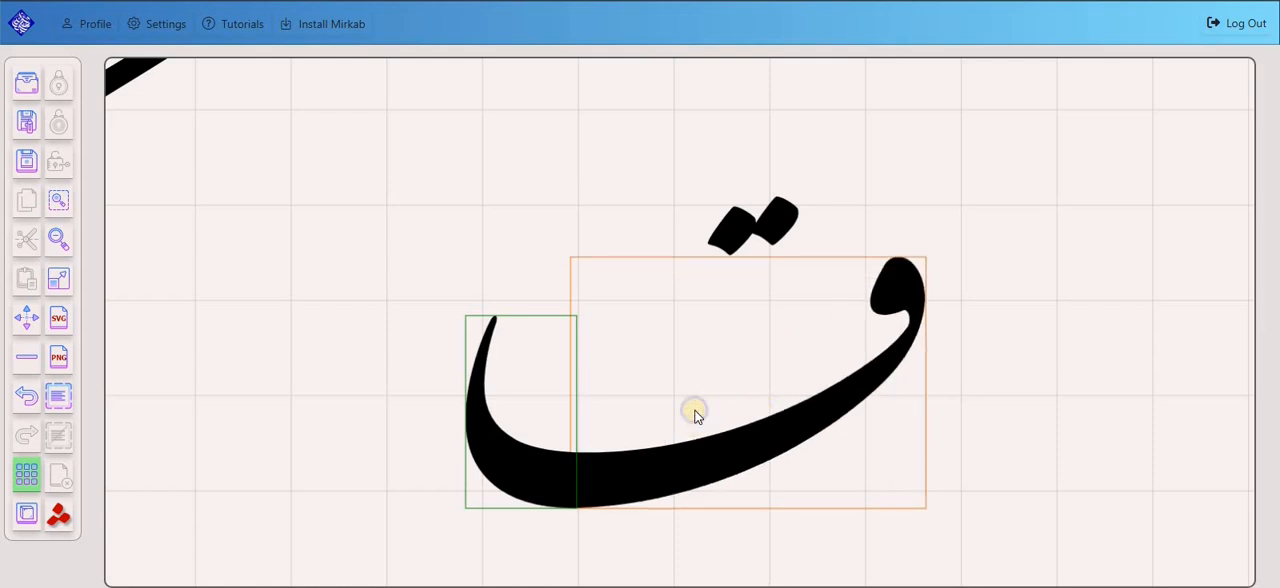
{"action": "left_click", "coordinate": [717, 409]}
{"action": "left_click", "coordinate": [770, 385]}
{"action": "left_click", "coordinate": [657, 442]}
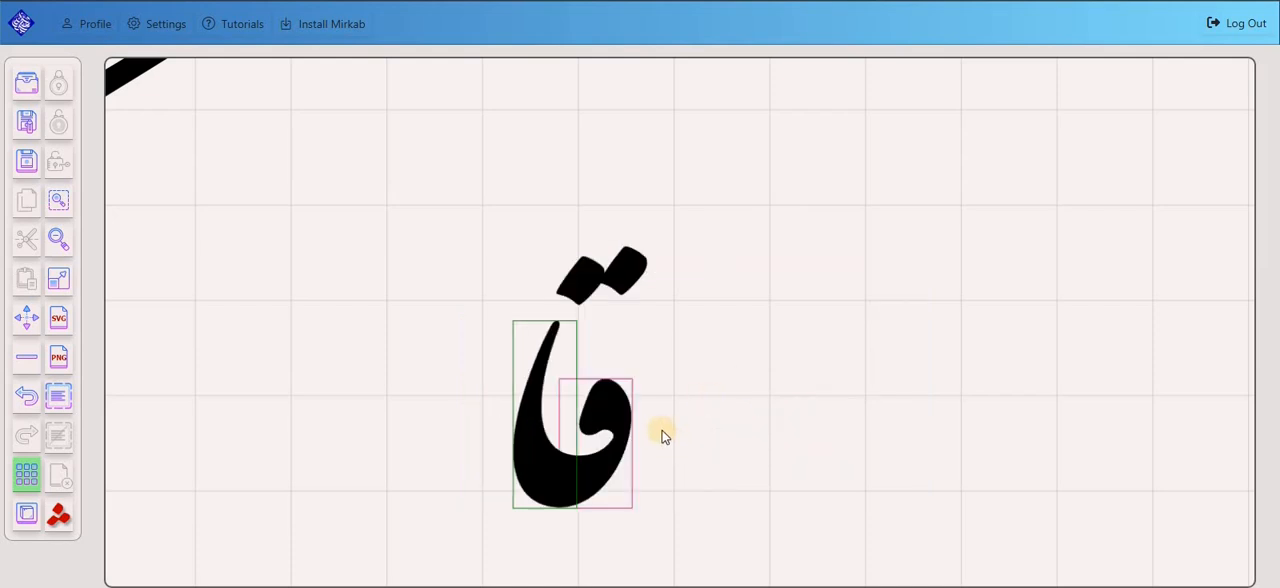
Examine the changeable-letter outlines across the small upper phrase, the detached قا and the large phrase below.
{"action": "scroll", "coordinate": [665, 437], "scroll_direction": "down", "scroll_amount": 5}
{"action": "scroll", "coordinate": [522, 485], "scroll_direction": "down", "scroll_amount": 4}
{"action": "left_click_drag", "start_coordinate": [522, 485], "coordinate": [967, 272]}
{"action": "scroll", "coordinate": [682, 332], "scroll_direction": "up", "scroll_amount": 1}
{"action": "scroll", "coordinate": [665, 350], "scroll_direction": "down", "scroll_amount": 1}
{"action": "scroll", "coordinate": [626, 354], "scroll_direction": "down", "scroll_amount": 1}
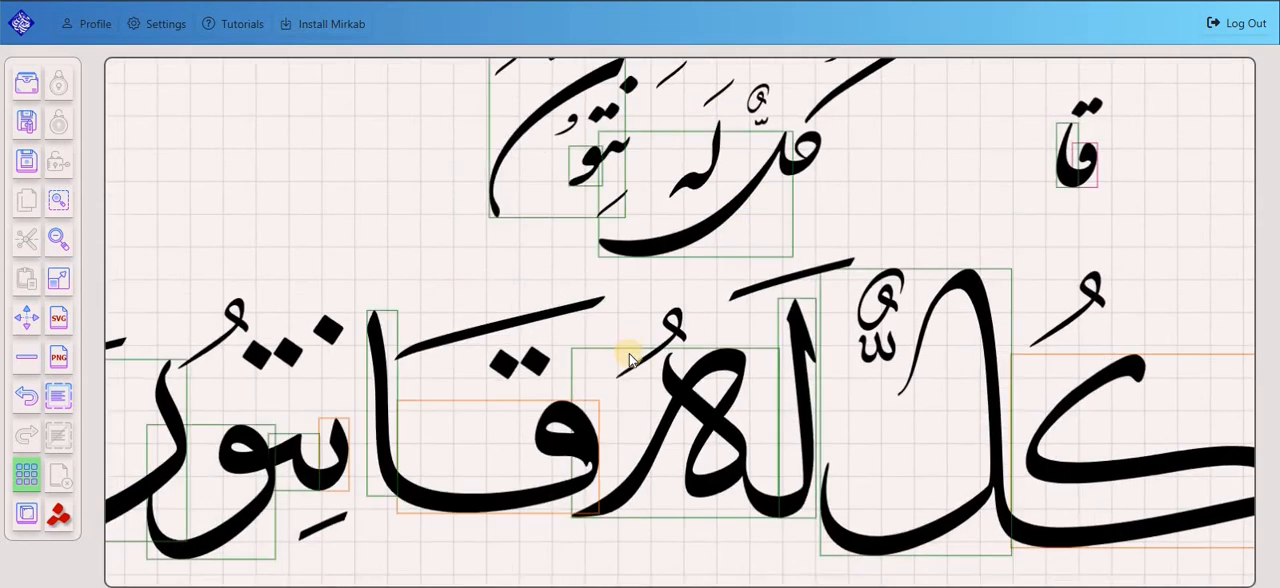
{"action": "scroll", "coordinate": [632, 381], "scroll_direction": "down", "scroll_amount": 3}
{"action": "scroll", "coordinate": [671, 372], "scroll_direction": "up", "scroll_amount": 2}
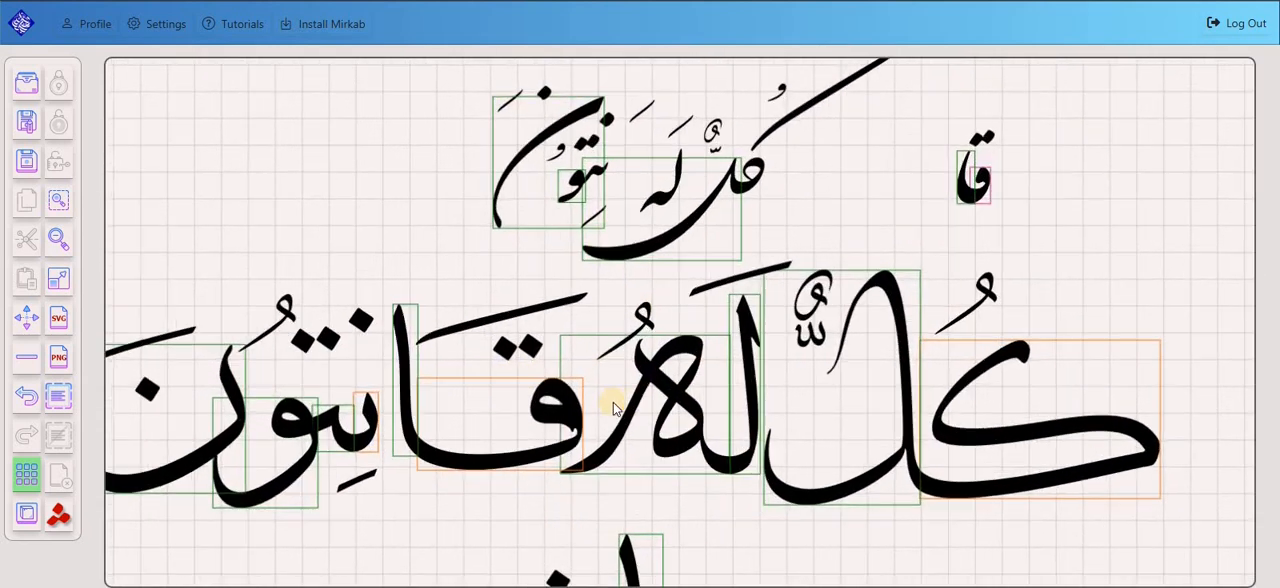